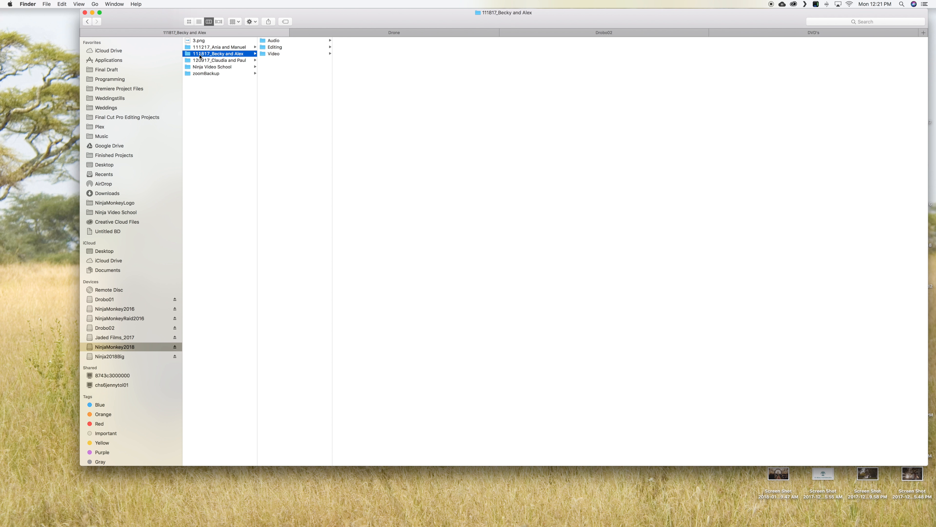
Step: Copy the name of the selected 111817 project folder and switch to Final Cut Pro
left_click(227, 55)
key("super+c")
key("Return")
key("super+Tab")
Step: Create a library in the Final Cut Pro Editing Projects folder, named with the copied folder name plus _VideoSchool
left_click(63, 4)
mouse_move(68, 13)
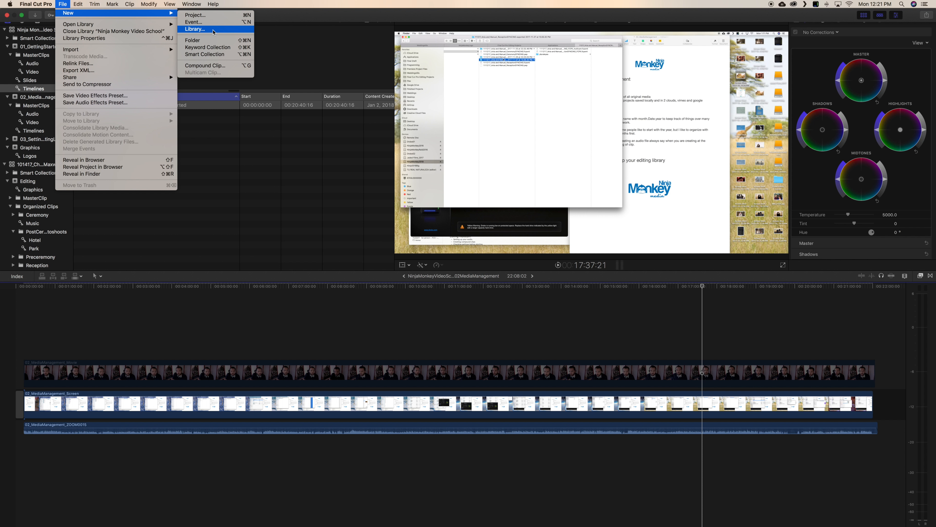
left_click(214, 29)
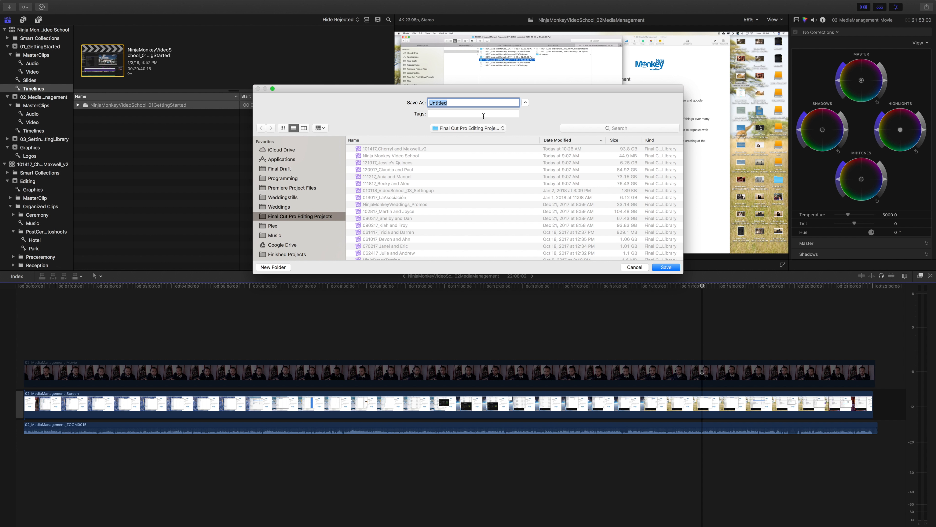
key("super+v")
scroll(400, 155, "down", 1)
scroll(393, 148, "up", 2)
type("VideoSchool")
left_click(668, 268)
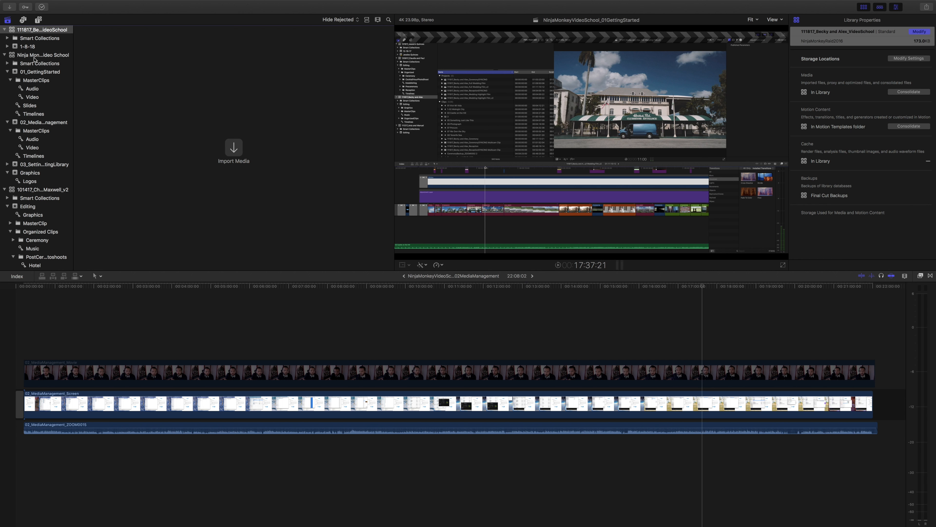
Step: Collapse all the other open libraries and widen the libraries sidebar so the full library names fit
left_click(5, 55)
left_click(4, 63)
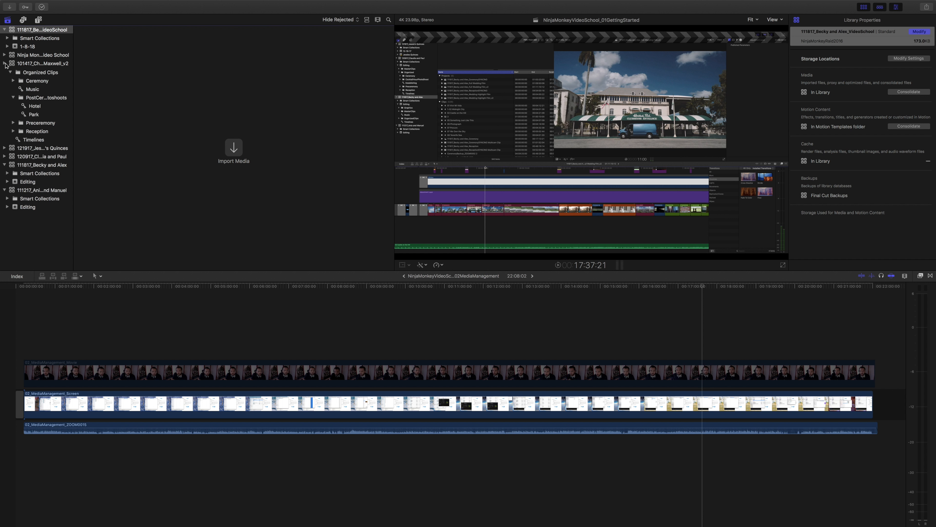
left_click(4, 88)
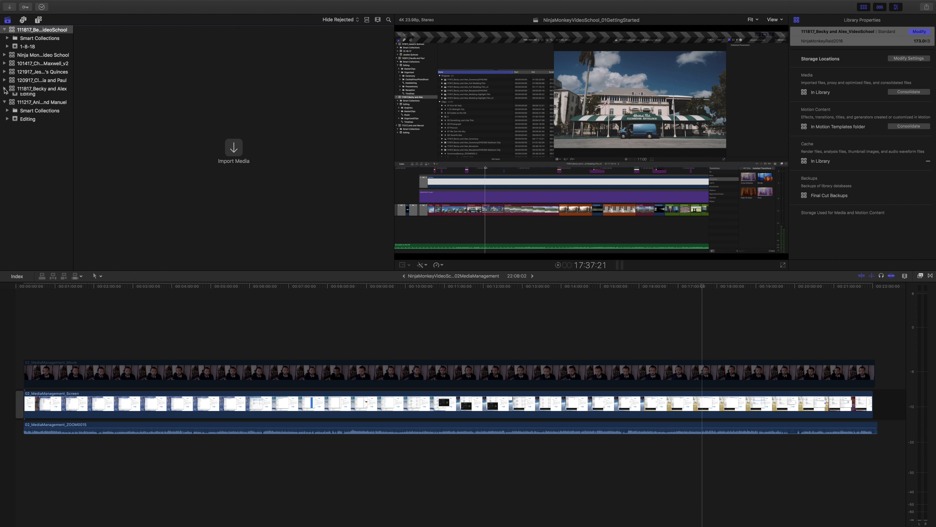
left_click(5, 98)
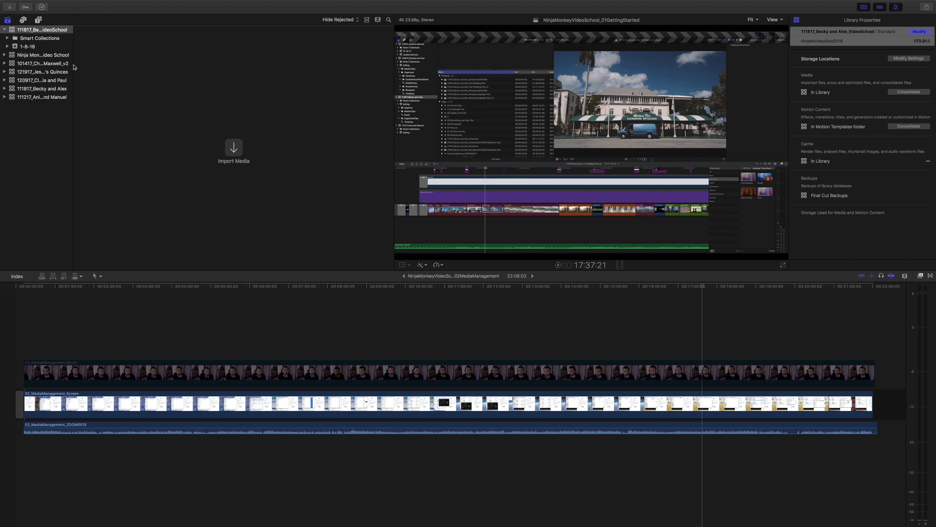
left_click_drag(73, 68, 126, 65)
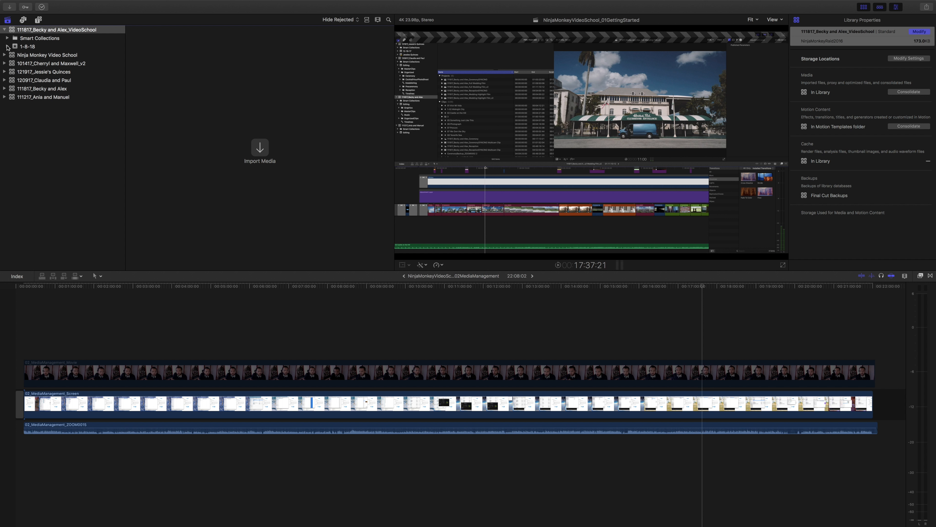
Step: Rename the new library's 1-8-18 event as Editing
left_click(26, 47)
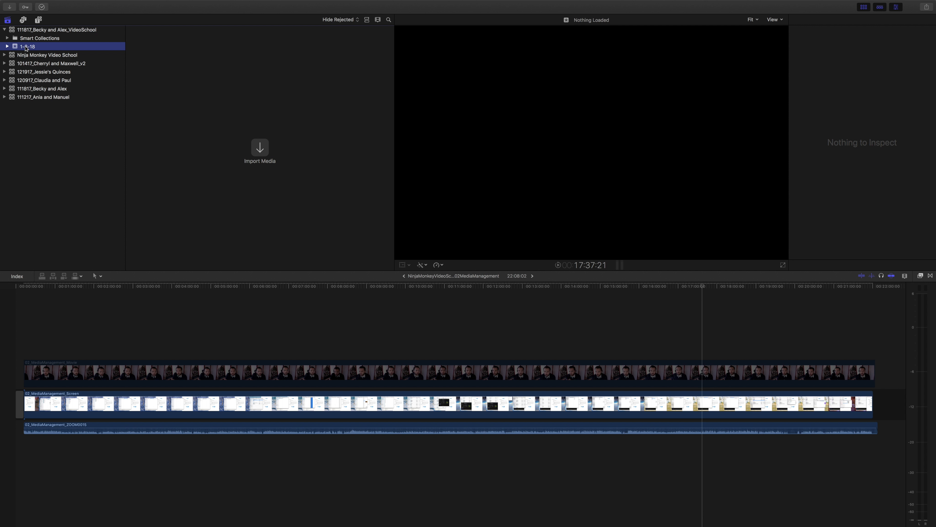
left_click(33, 47)
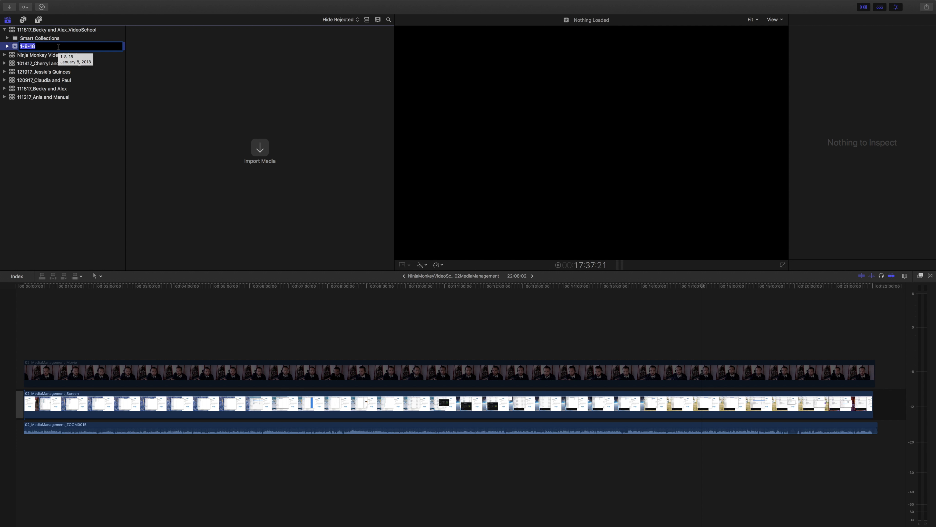
type("Editing")
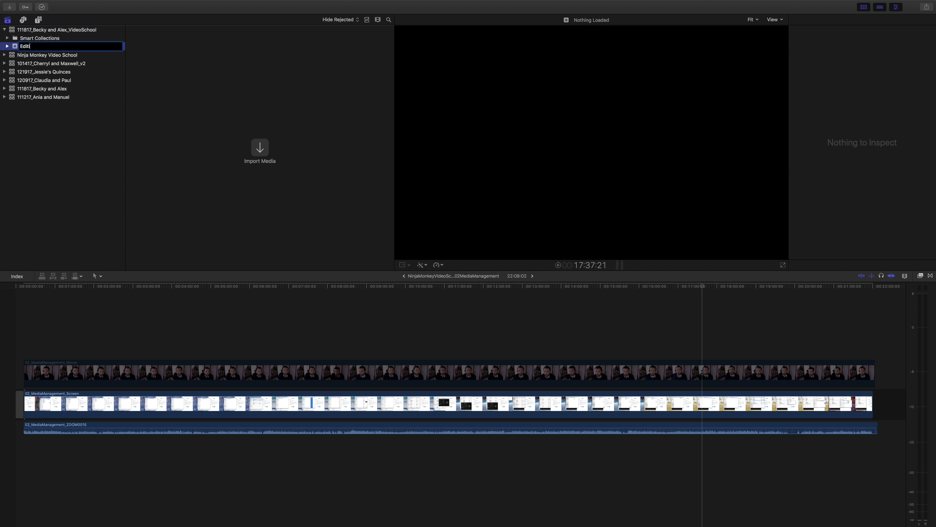
key("Return")
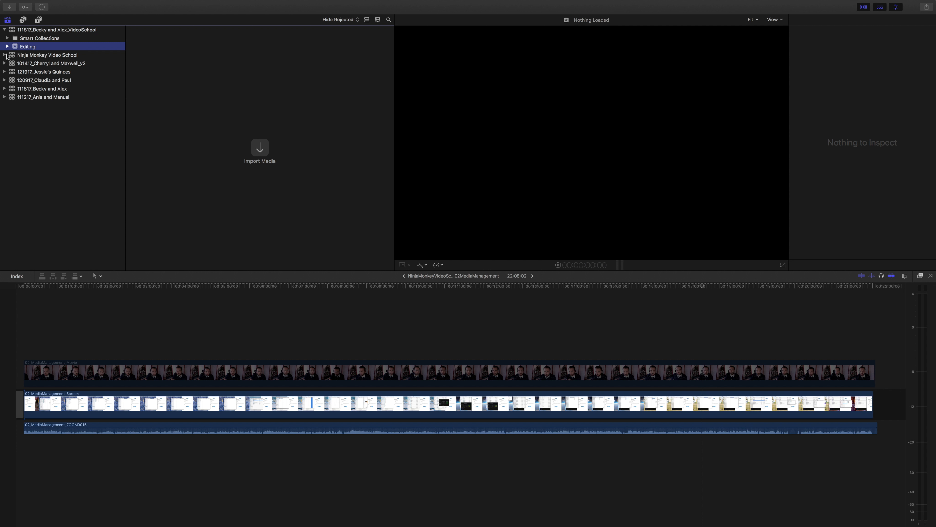
Step: Expand the existing 111817 library as a reference and create a MasterClips folder in the new library's Editing event
left_click(5, 54)
left_click(4, 55)
left_click(5, 79)
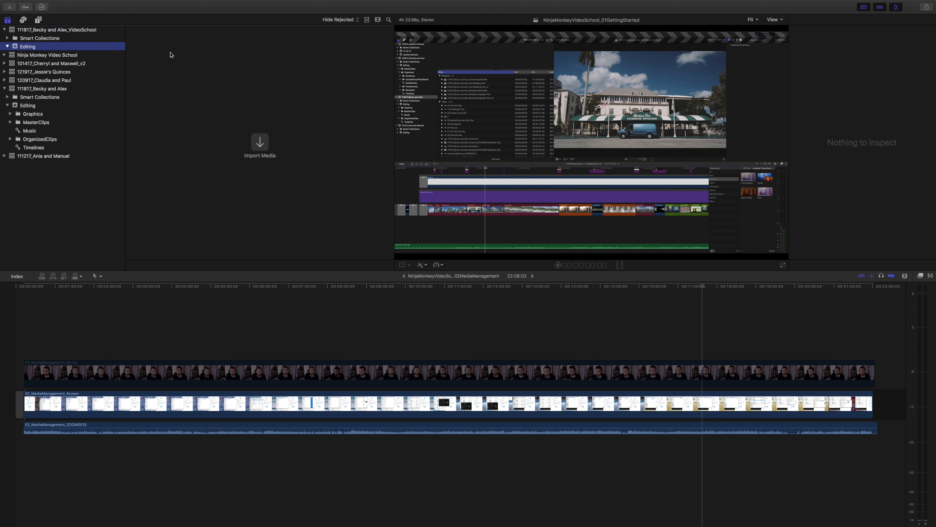
key("super+shift+n")
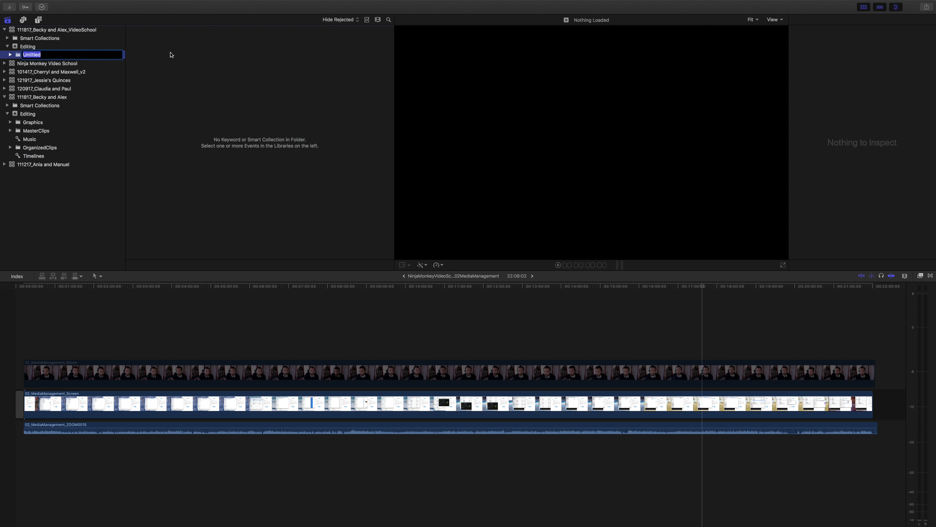
type("MasterClips")
key("Return")
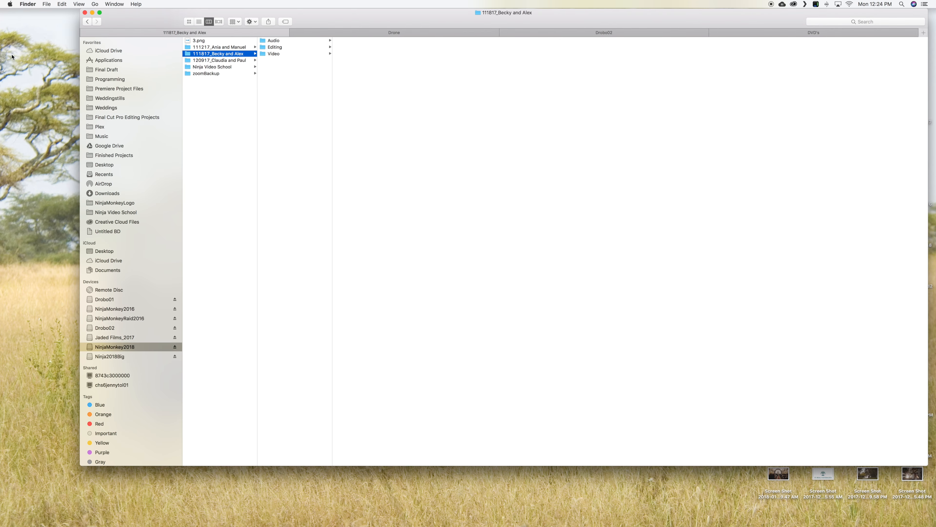
Step: Place Finder and Final Cut Pro side by side in split view and open the project's Video folder in Finder
key("ctrl+Up")
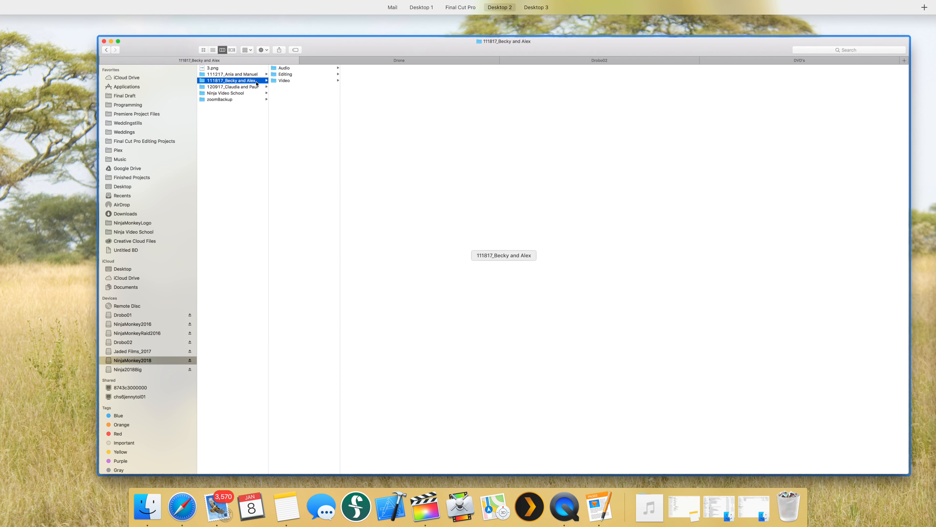
left_click_drag(408, 148, 459, 32)
left_click(466, 32)
left_click_drag(469, 32, 267, 29)
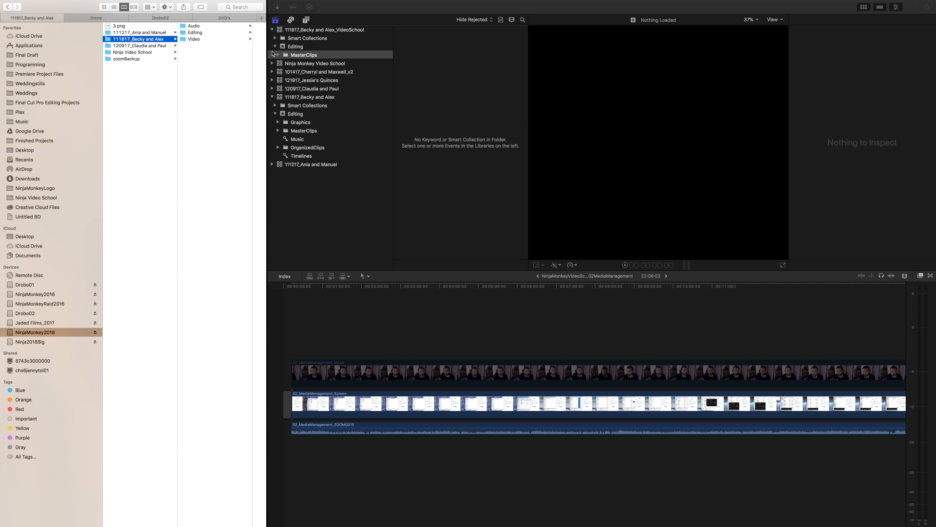
left_click(195, 39)
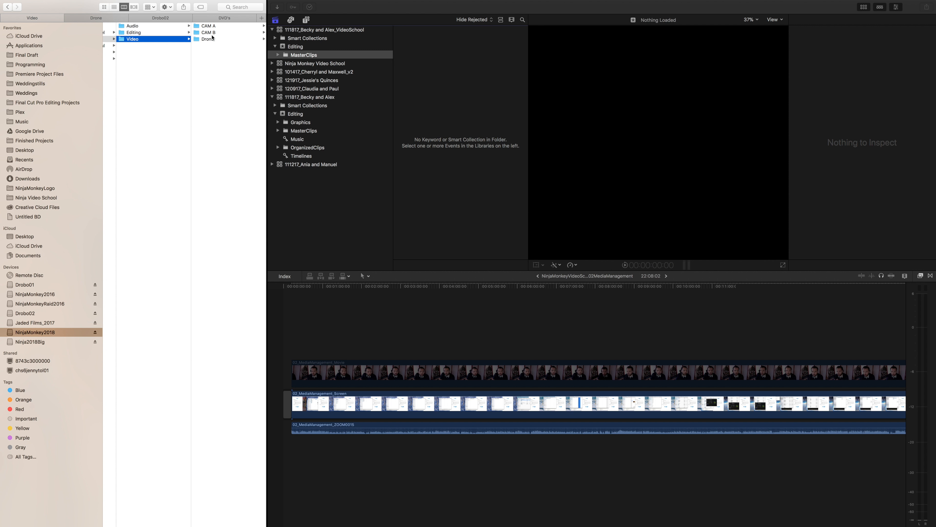
Step: Create a keyword collection named Camera A inside the new library's MasterClips folder
left_click(287, 57)
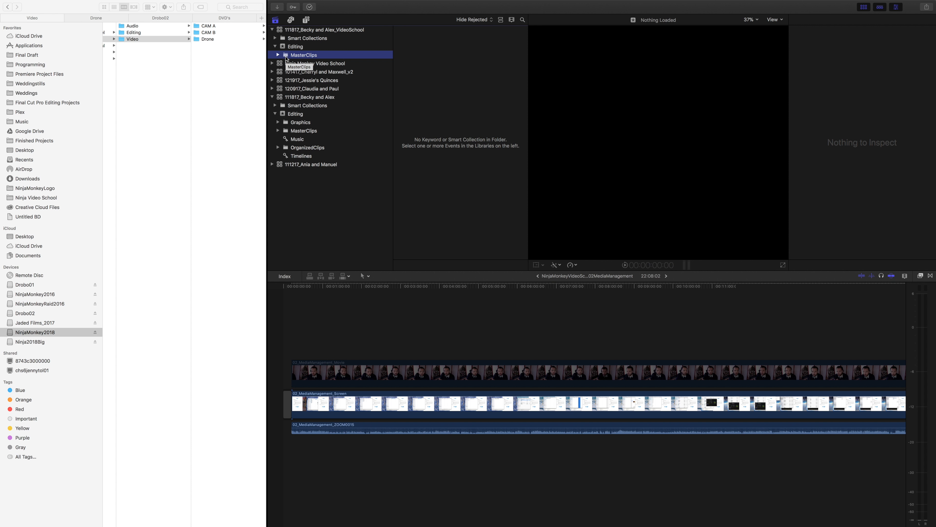
key("super+shift+k")
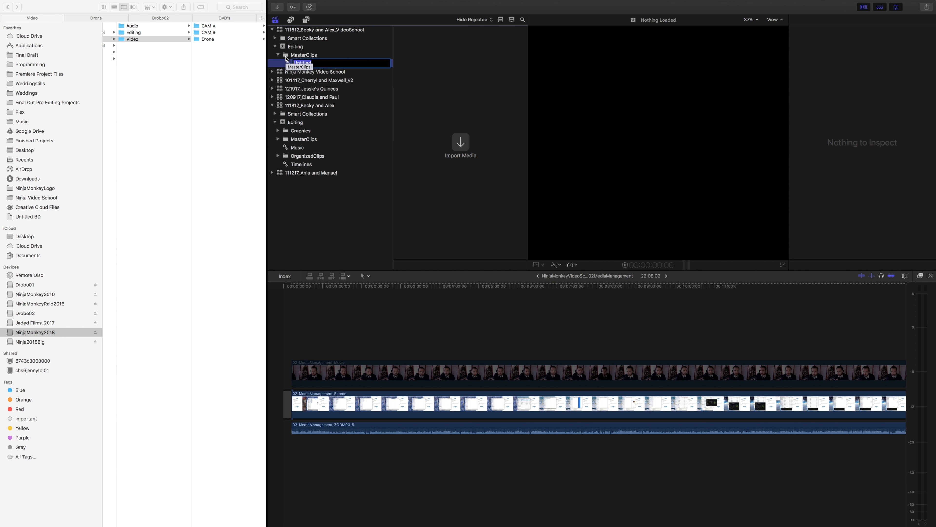
type("C")
key("BackSpace")
type("Camera A")
key("Return")
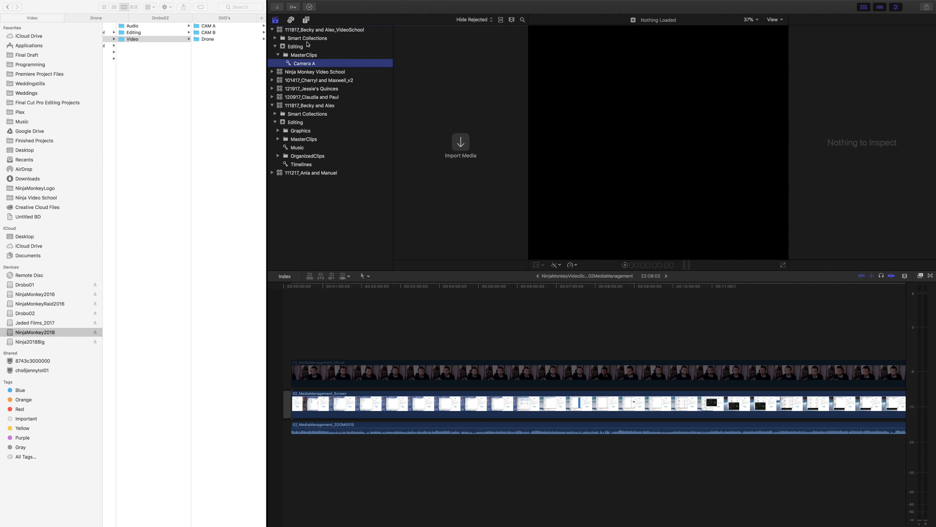
Step: Create a Video folder inside MasterClips and move the Camera A collection into it
left_click(303, 56)
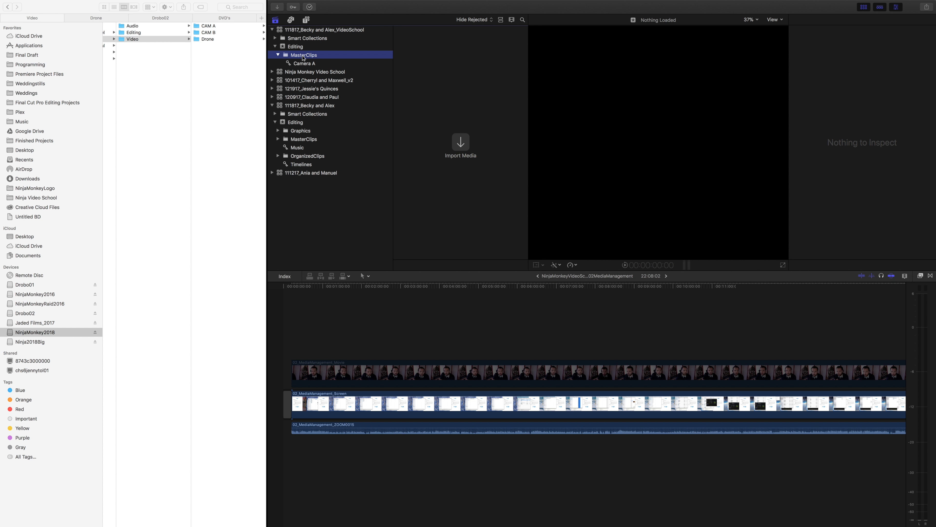
key("super+shift+n")
type("Video")
key("Return")
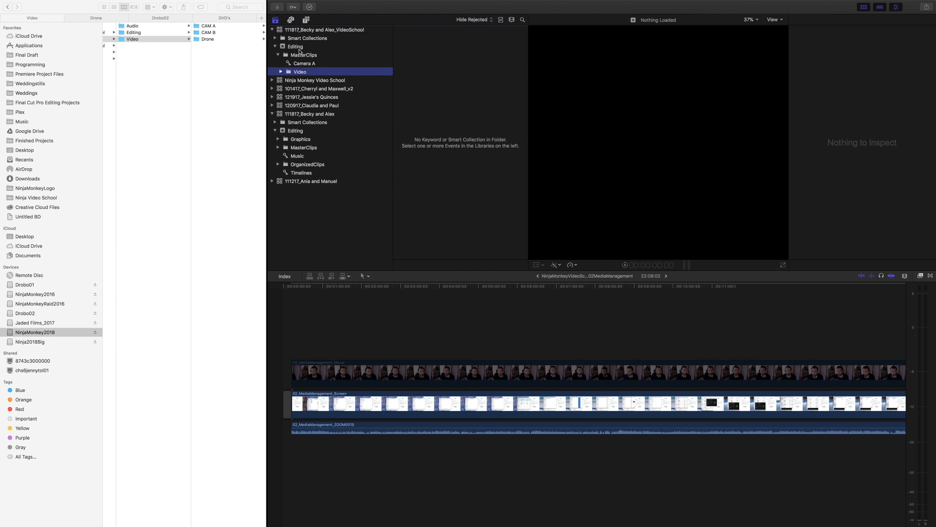
left_click_drag(304, 63, 298, 72)
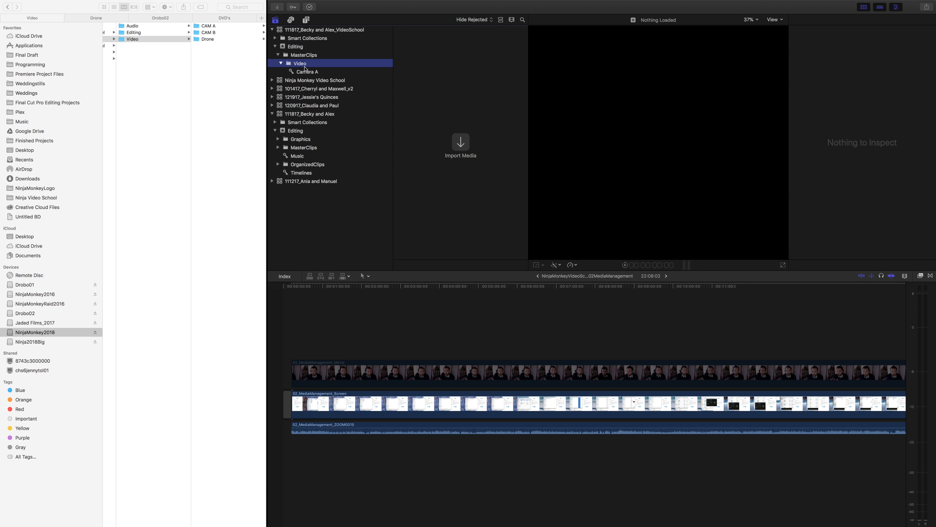
Step: Add keyword collections named Camera B and Drone to the Video folder
key("super+shift+k")
type("Ca")
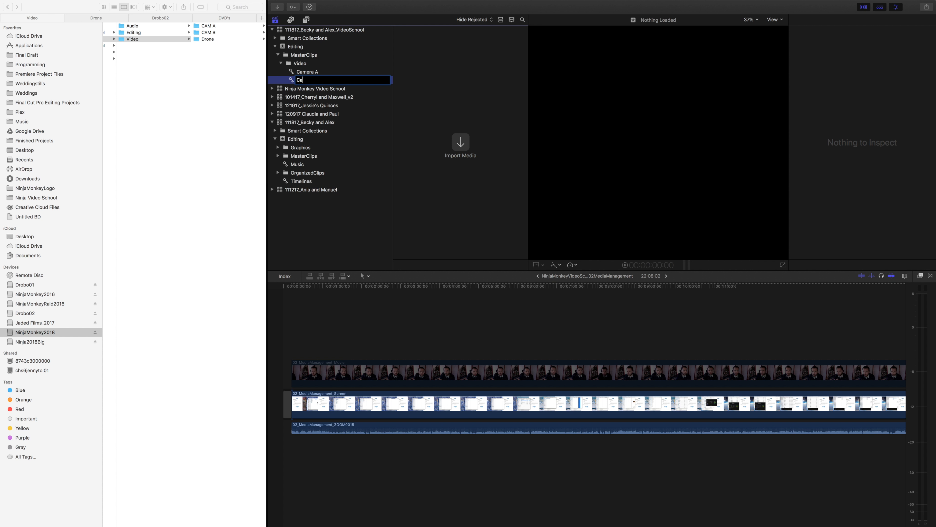
type("mera B")
key("Return")
key("super+shift+k")
type("Drone")
key("Return")
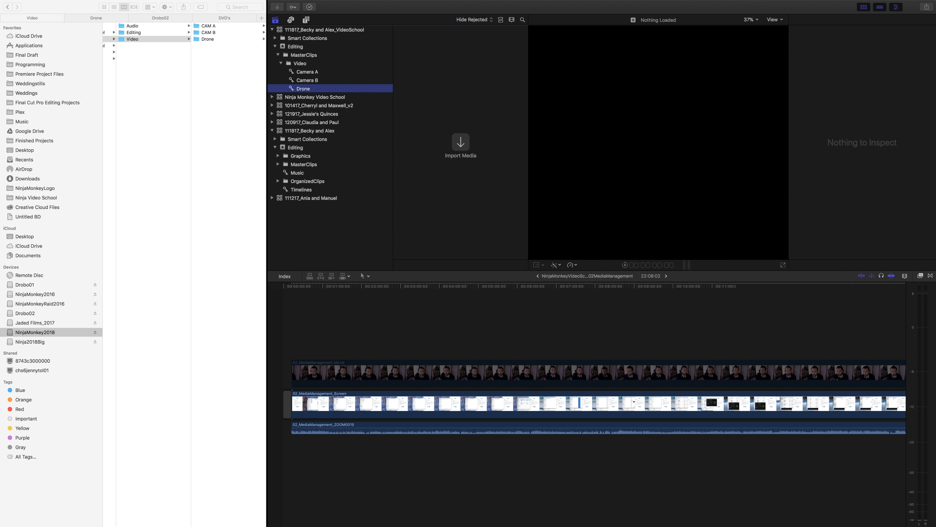
Step: Select the Camera A collection and open CAM A's Card01 DCIM clip folder, 100_PANA, in Finder
left_click(305, 63)
left_click(306, 72)
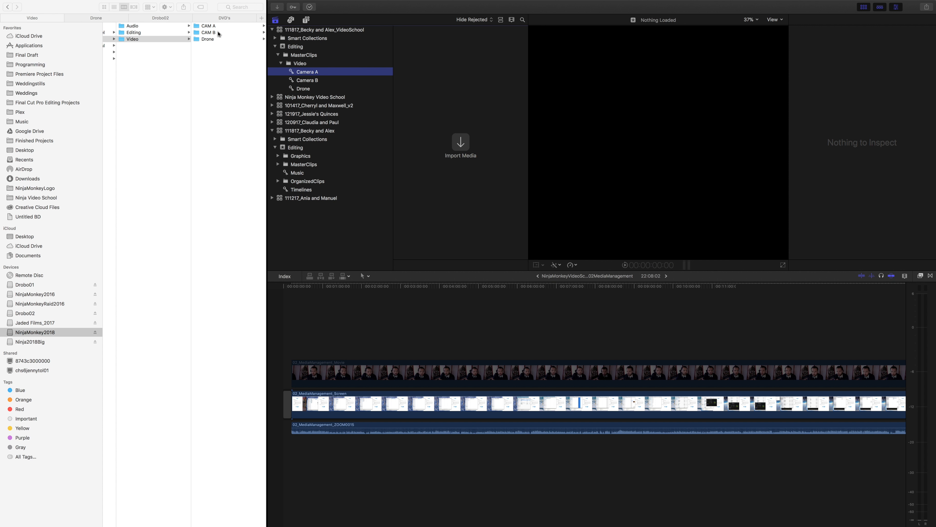
left_click(209, 27)
key("Right")
left_click(207, 26)
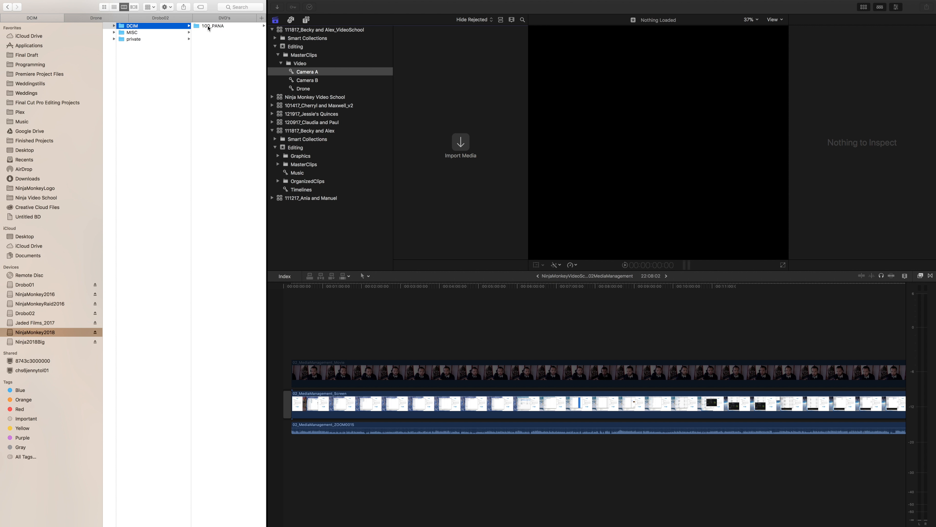
key("Right")
left_click(208, 27)
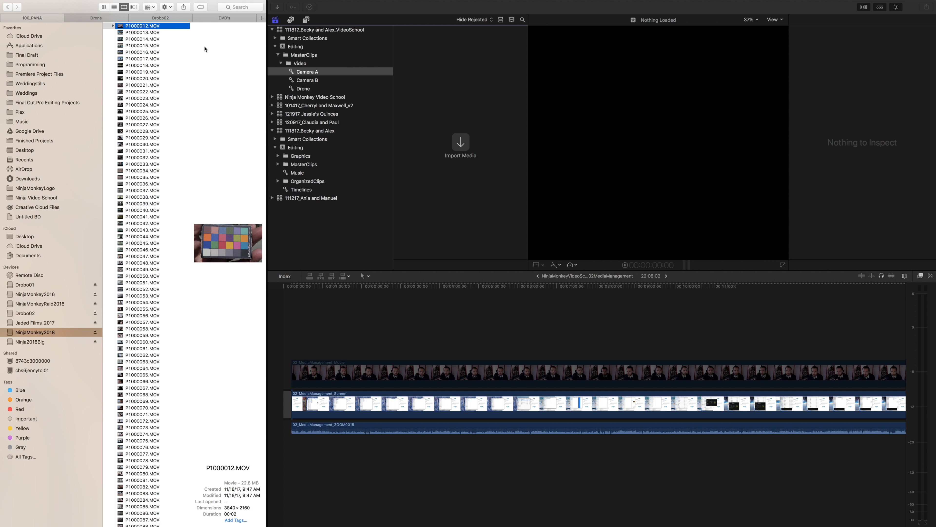
Step: Import all the MOV clips from the 100_PANA folder into the Camera A keyword collection
key("super+a")
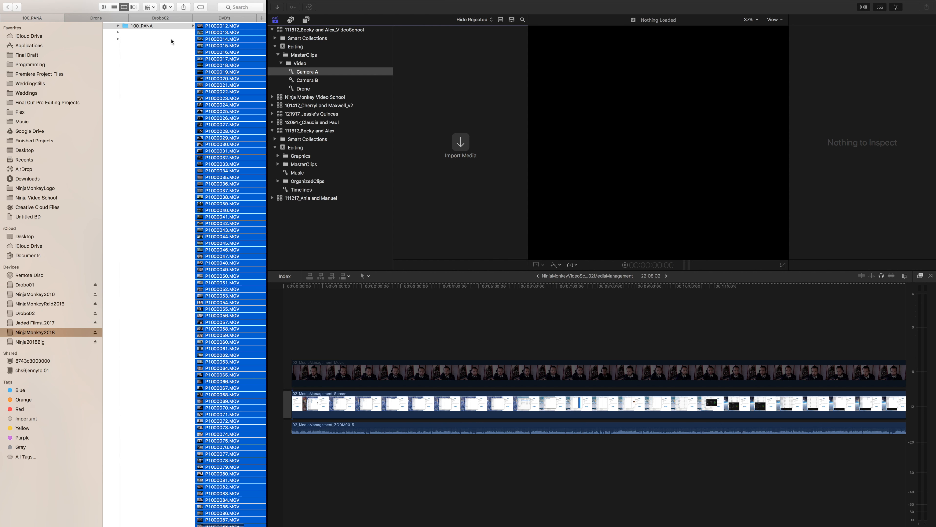
scroll(171, 42, "right", 2)
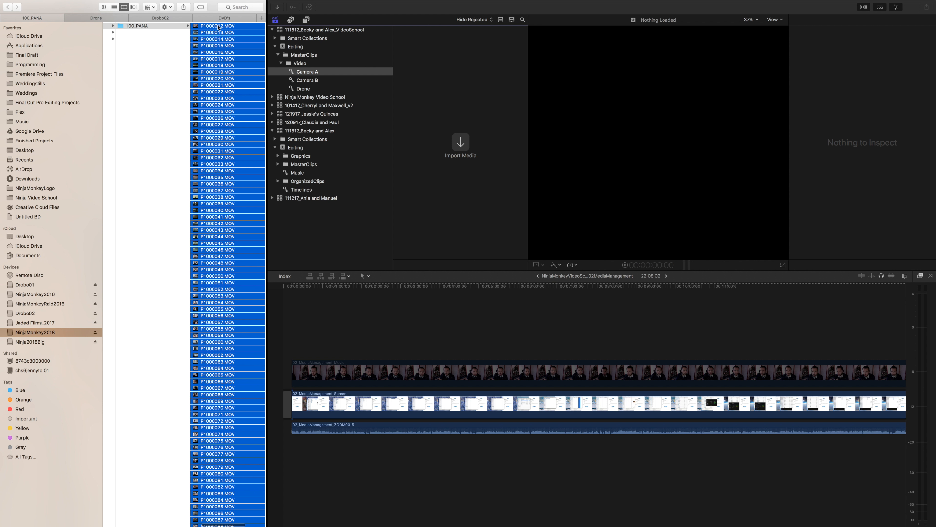
scroll(217, 28, "right", 2)
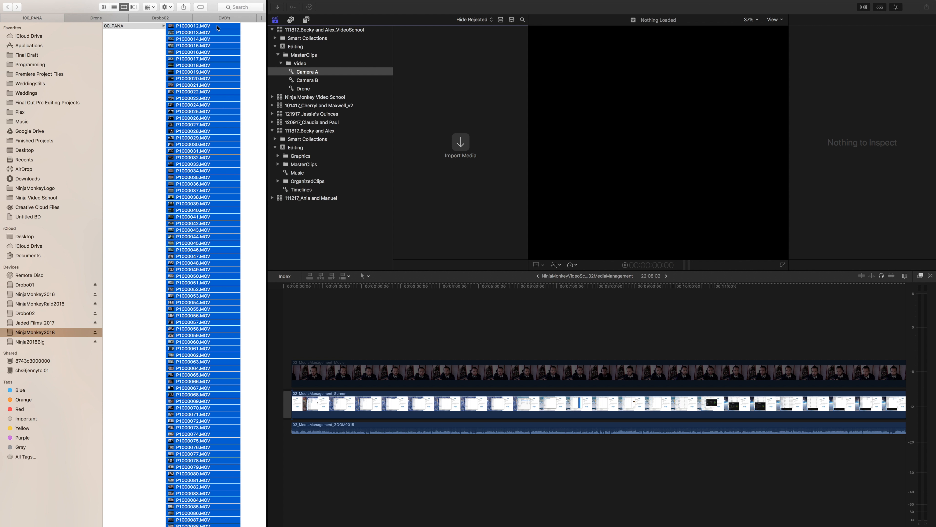
left_click(189, 26)
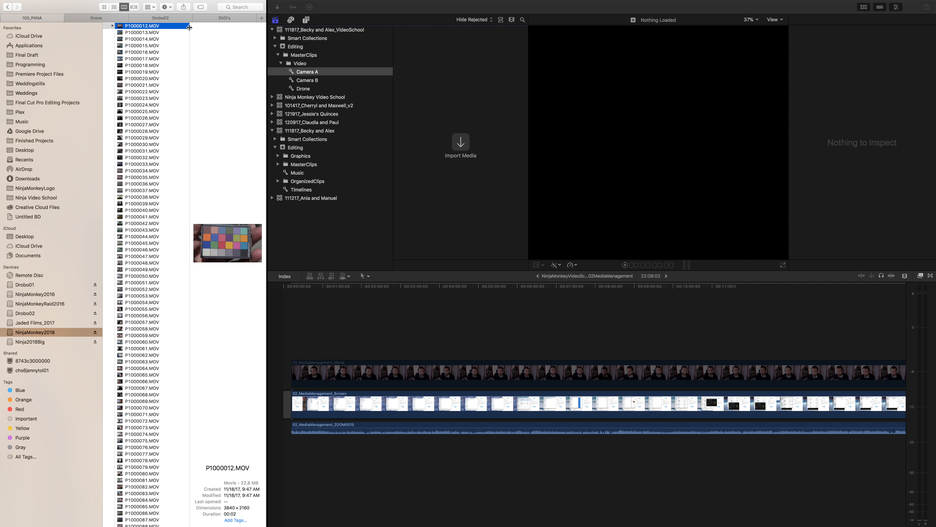
key("super+a")
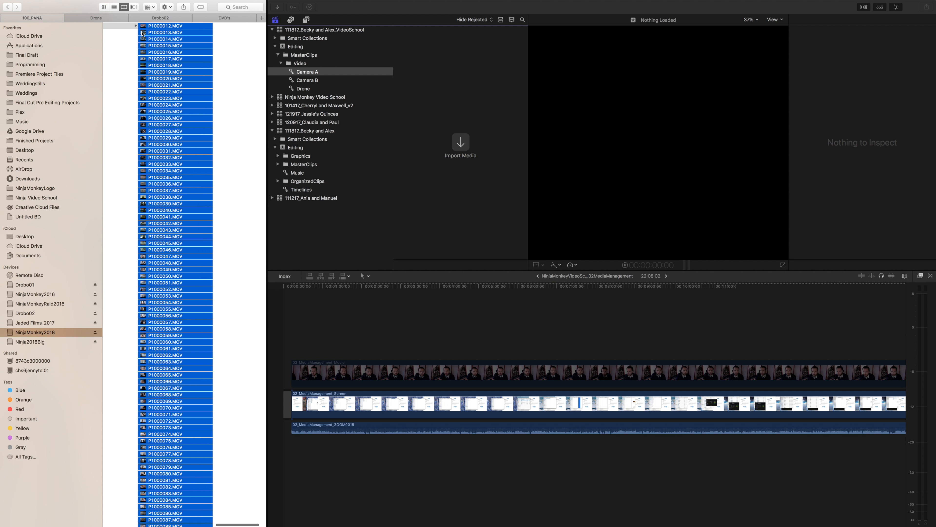
left_click_drag(154, 27, 458, 100)
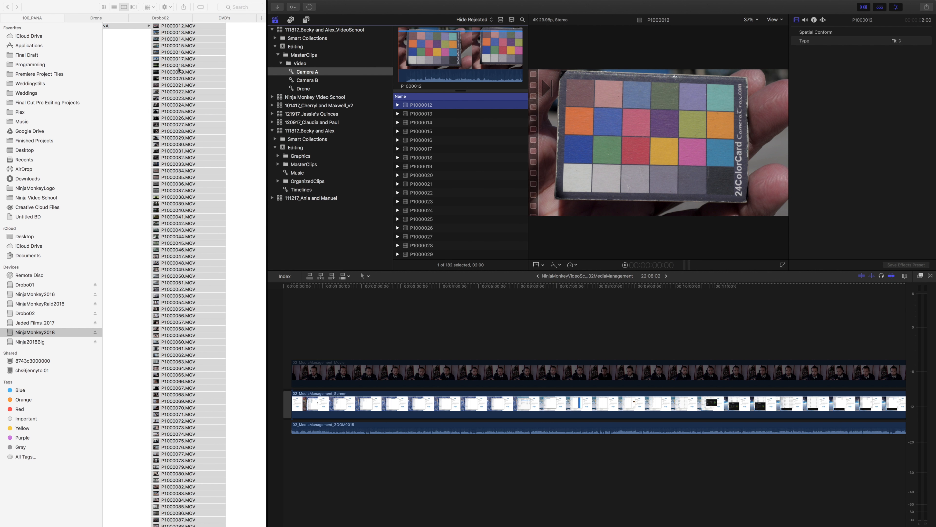
Step: Open CAM A's Card02 DCIM clip folder in Finder and select all of its MOV clips
scroll(179, 71, "left", 5)
scroll(179, 70, "left", 3)
left_click(139, 34)
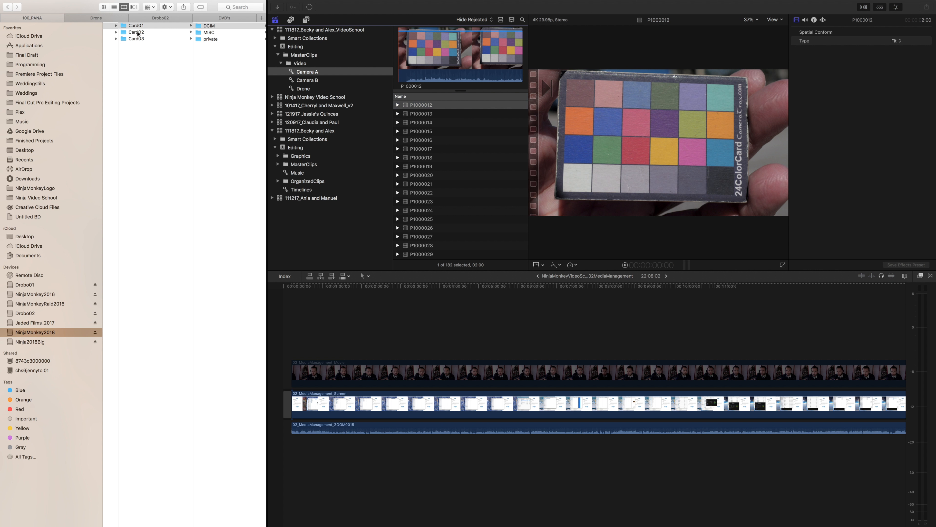
left_click(138, 34)
left_click(206, 26)
left_click(206, 27)
left_click(201, 27)
key("super+a")
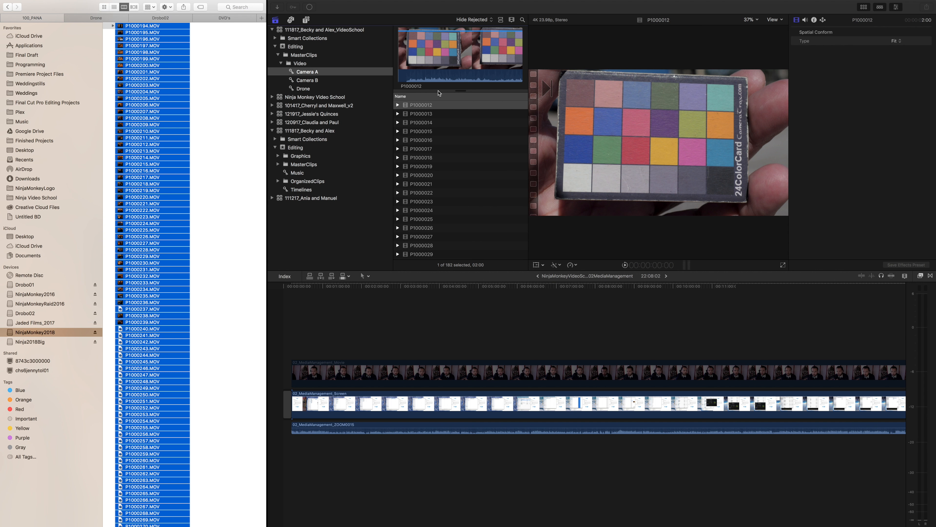
Step: Import the selected Card02 MOV clips into the Camera A keyword collection
left_click(460, 156)
left_click(462, 157)
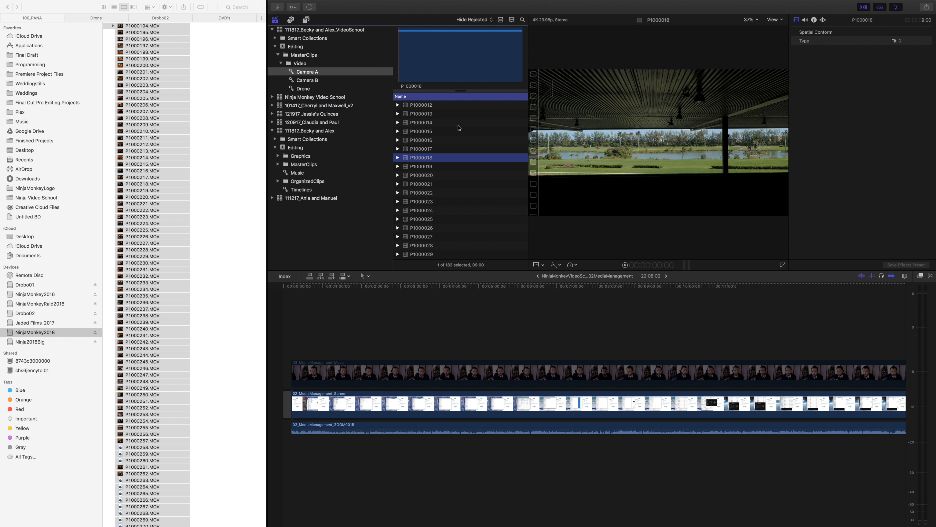
left_click(453, 114)
left_click(161, 38)
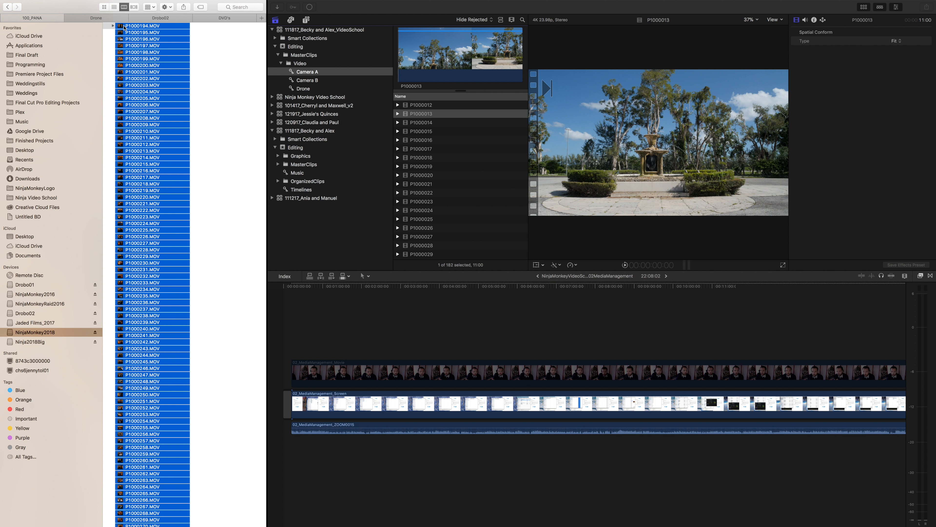
left_click_drag(122, 28, 307, 72)
Step: Show the contents of the Drone footage folder in Finder, then return to Final Cut Pro
scroll(155, 74, "left", 10)
left_click(119, 39)
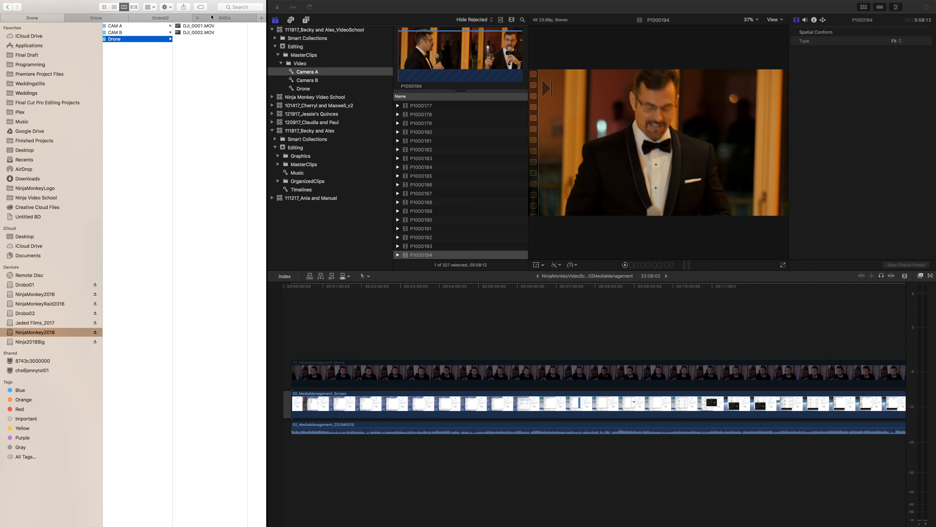
left_click(209, 46)
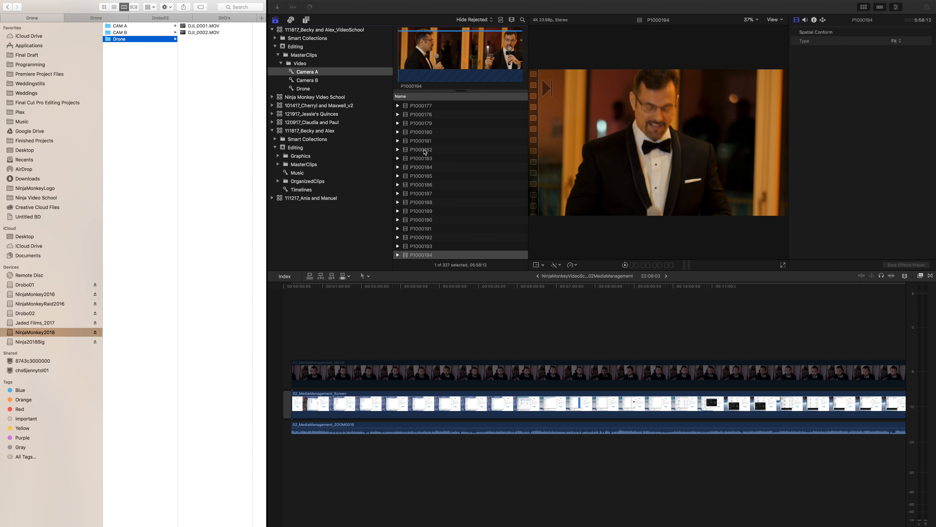
left_click(491, 57)
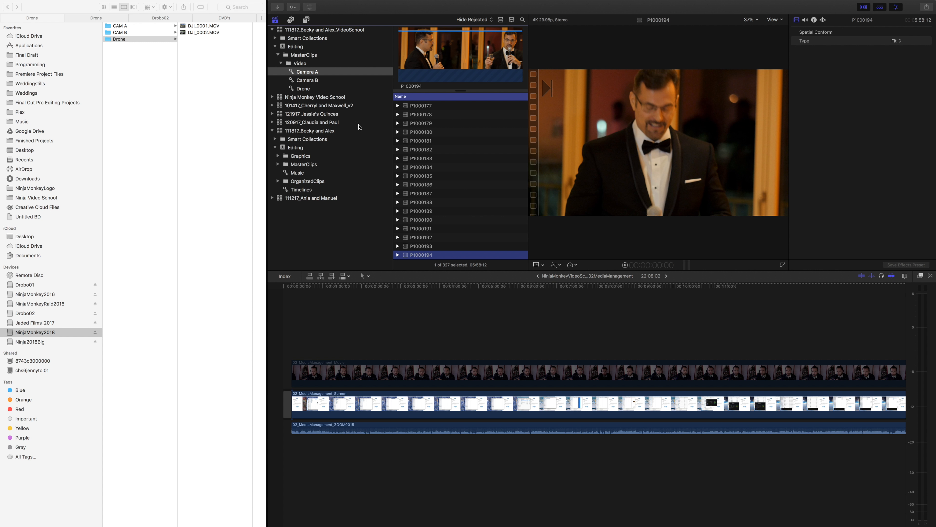
Step: Open the CAM A collection in the already organized wedding library's MasterClips, and hide the inspector and timeline
left_click(278, 165)
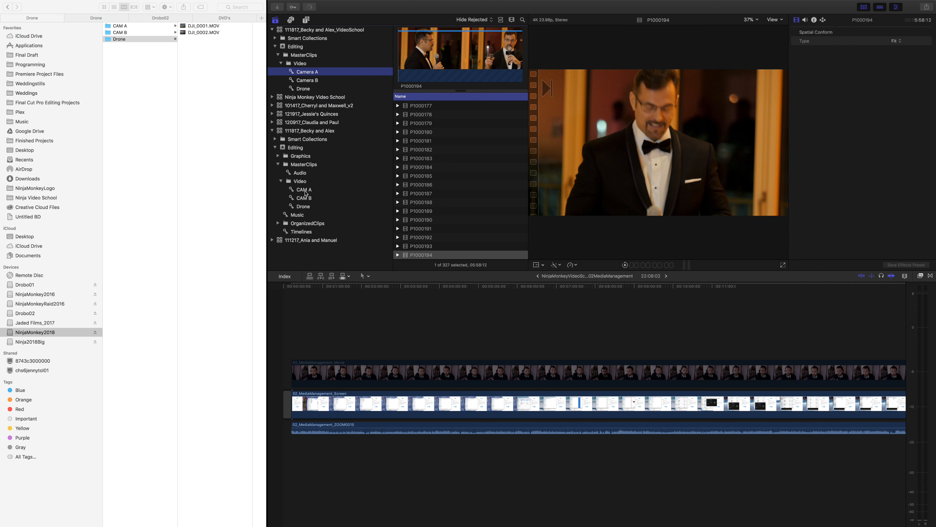
left_click(304, 190)
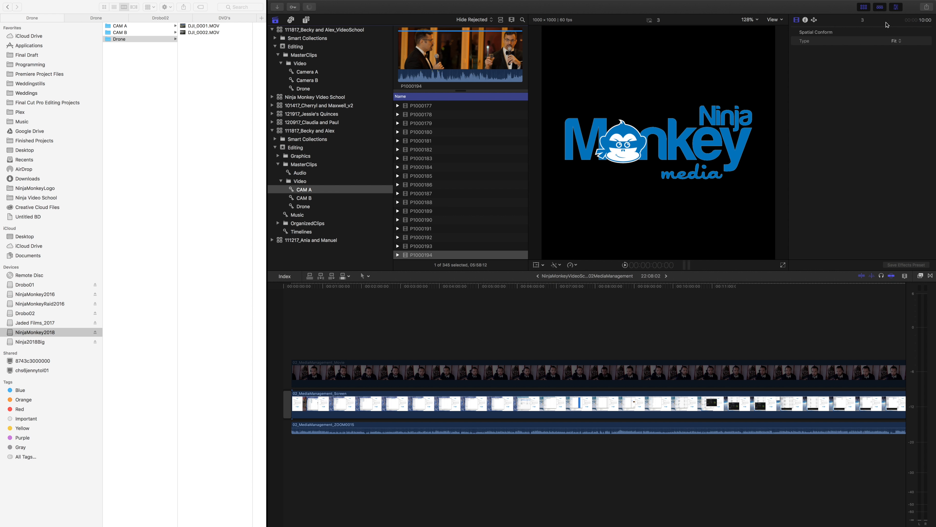
left_click(898, 7)
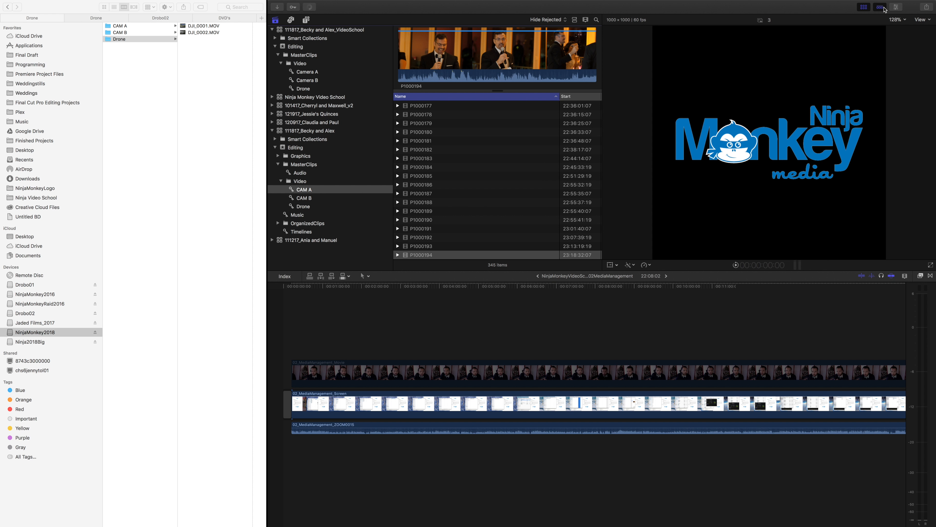
left_click(885, 7)
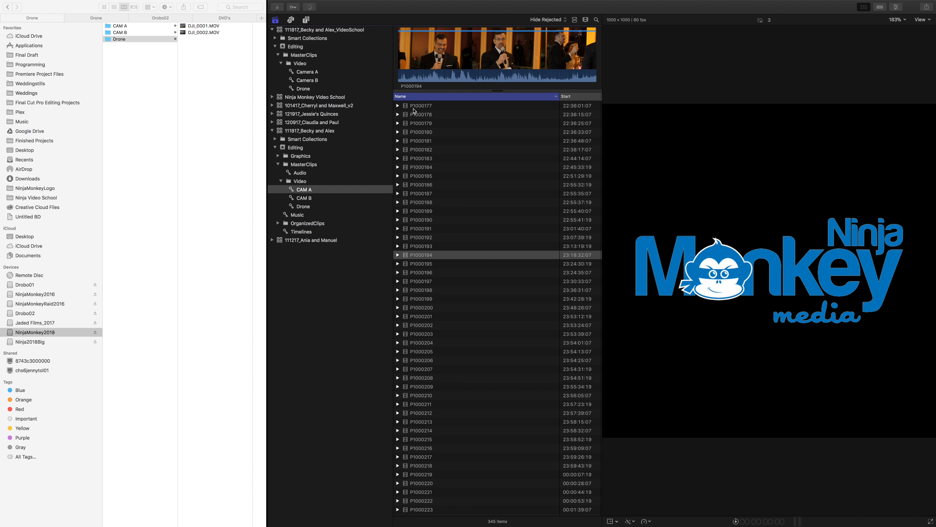
Step: Switch the clip browser to filmstrip view, review the CAM A clips from the beginning, and collapse that library's Video folder
scroll(419, 113, "up", 15)
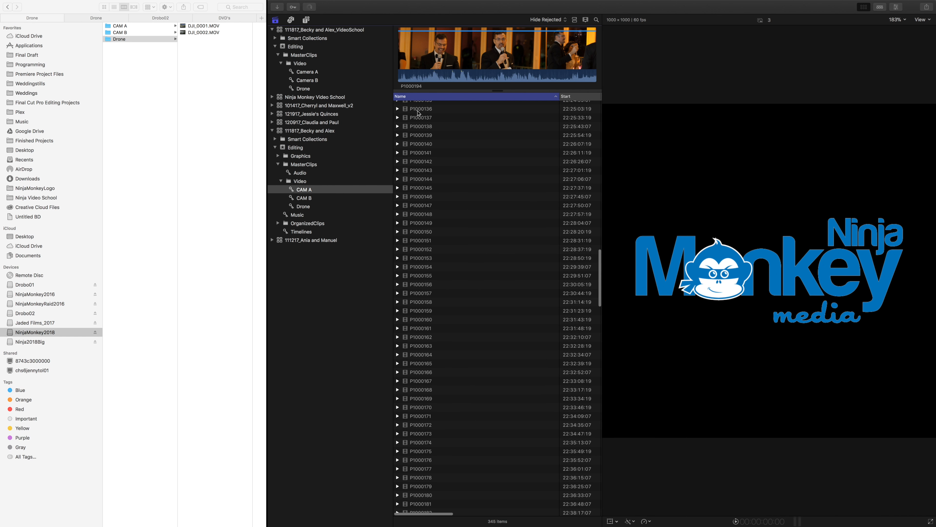
scroll(419, 114, "up", 12)
scroll(417, 111, "right", 2)
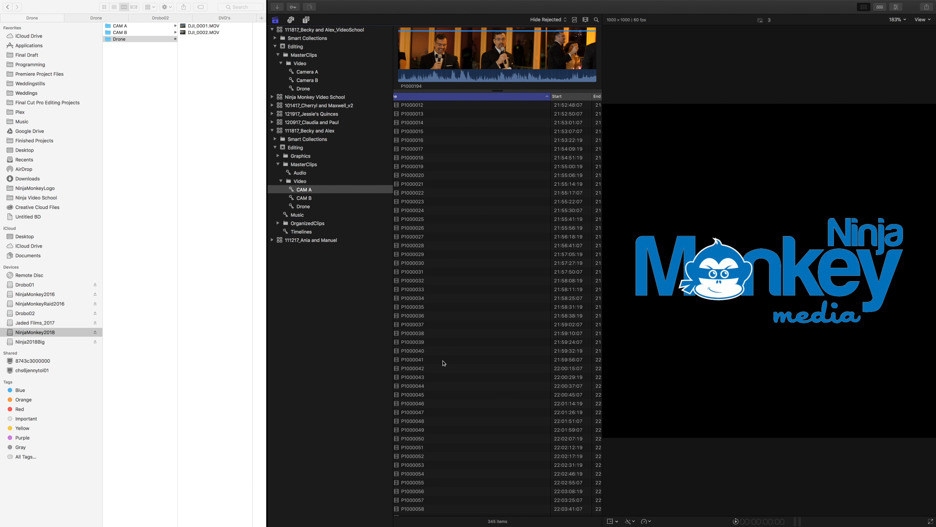
left_click(575, 20)
scroll(491, 172, "up", 10)
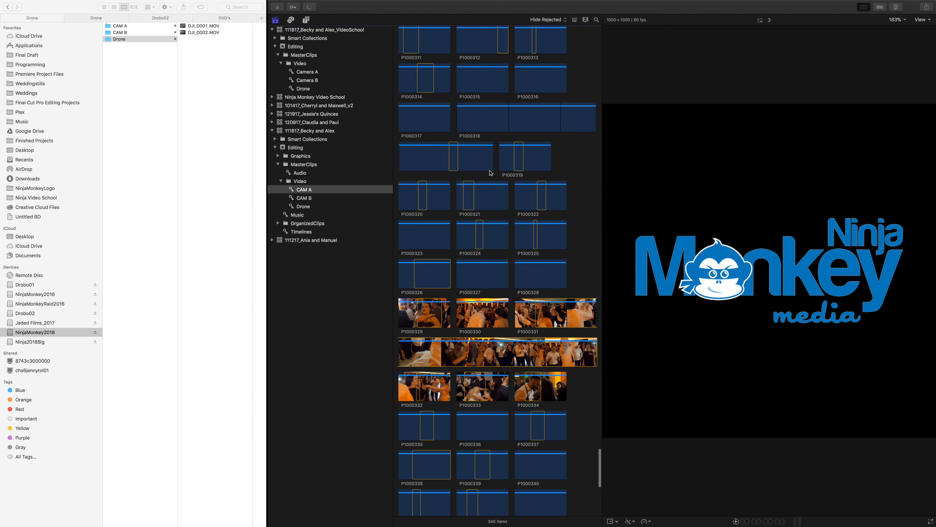
scroll(488, 166, "up", 20)
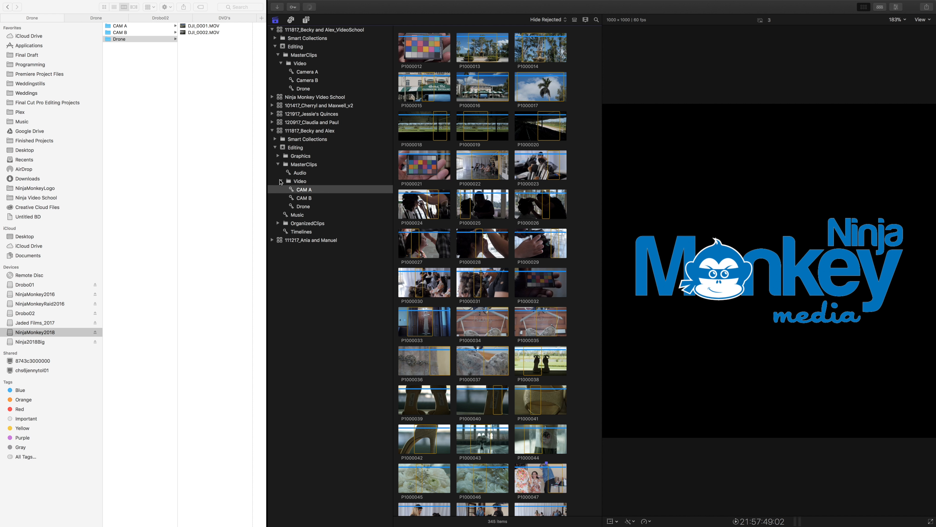
left_click(281, 181)
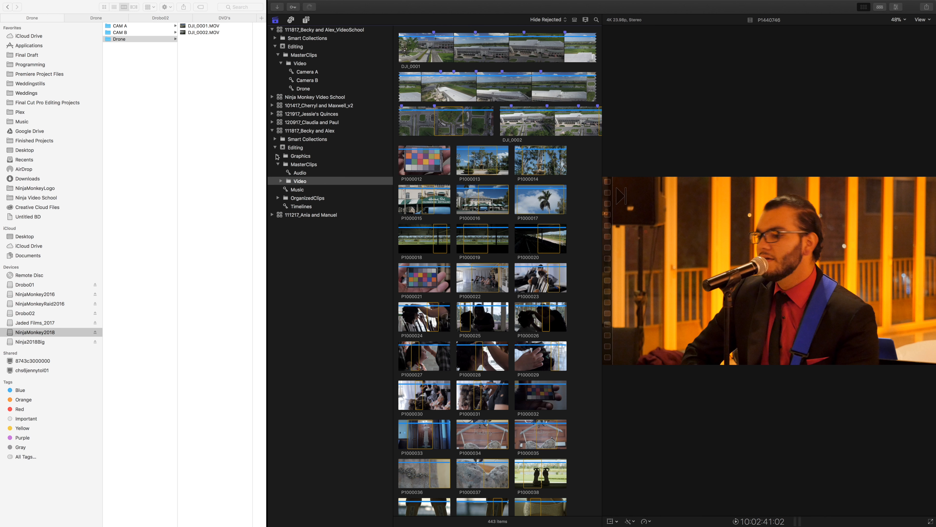
Step: Create a folder named Organized Clips in the Editing event of the new VideoSchool library
left_click(294, 46)
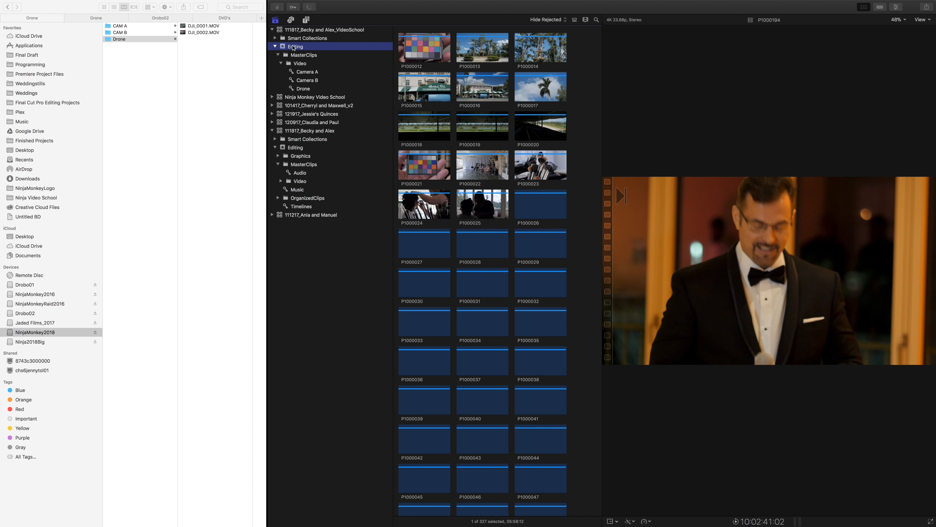
key("shift+super+n")
type("Organi")
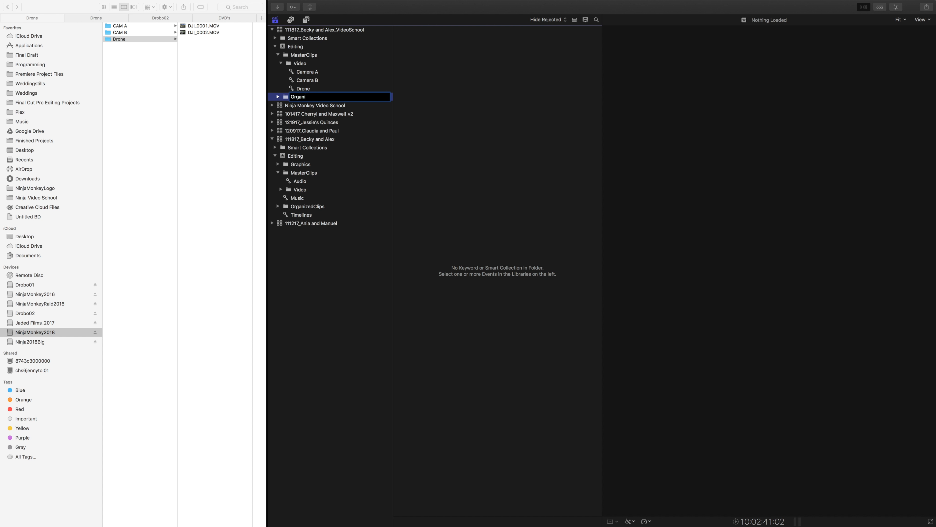
type("zed Clips")
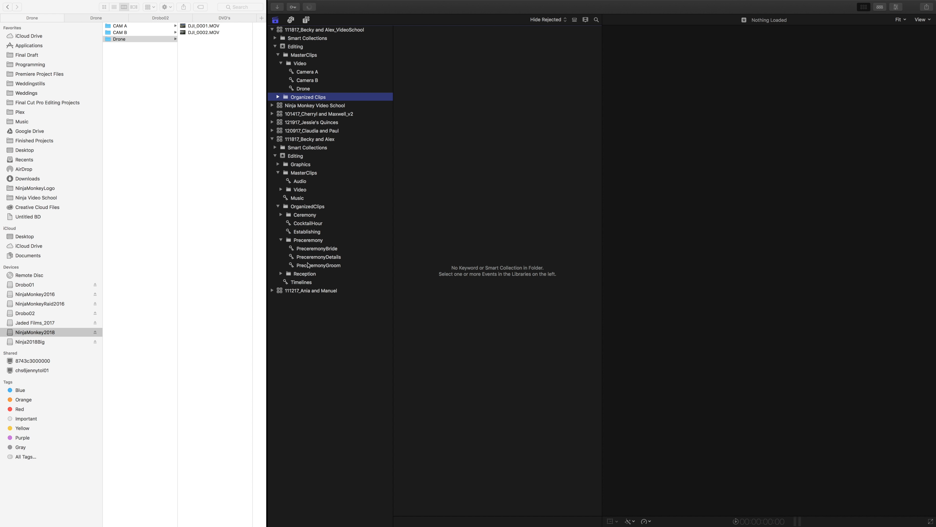
Step: Examine the PreceremonyDetails and Establishing collections in the already organized library, and collapse its Preceremony folder
left_click(319, 257)
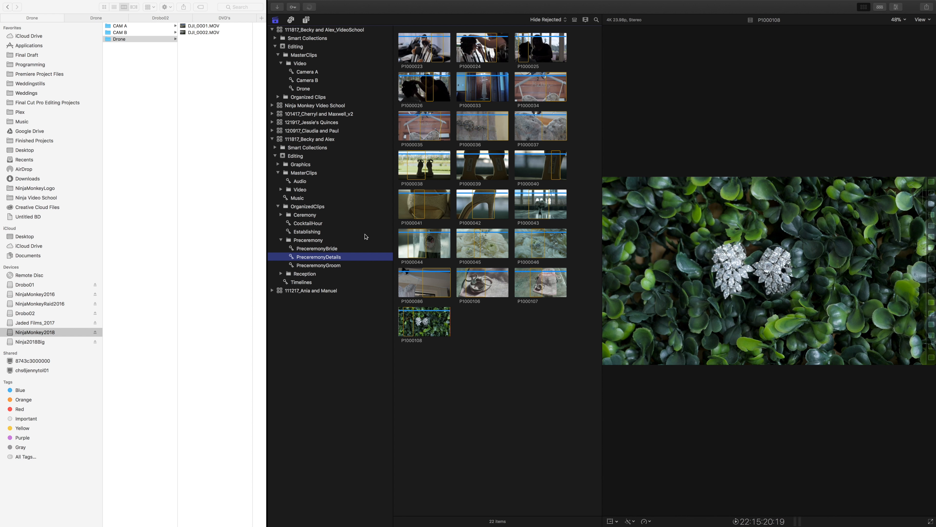
left_click(475, 241)
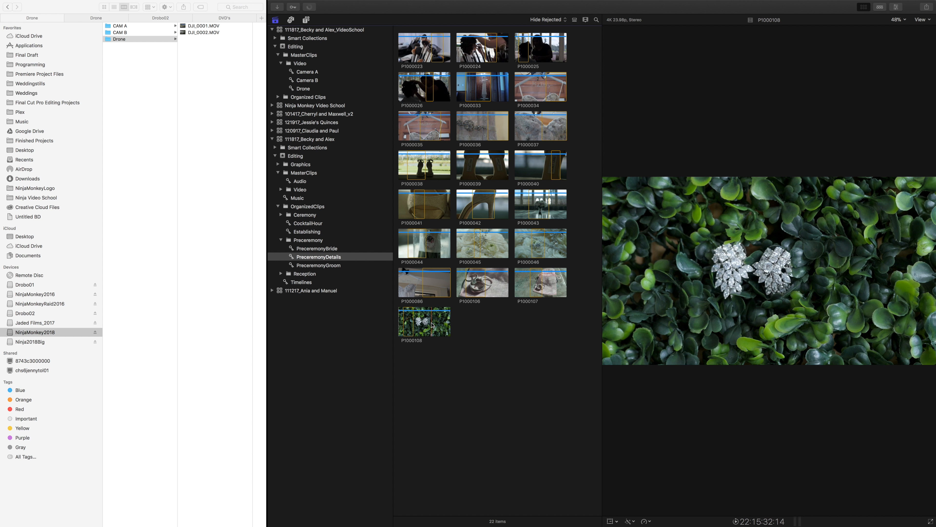
left_click(309, 232)
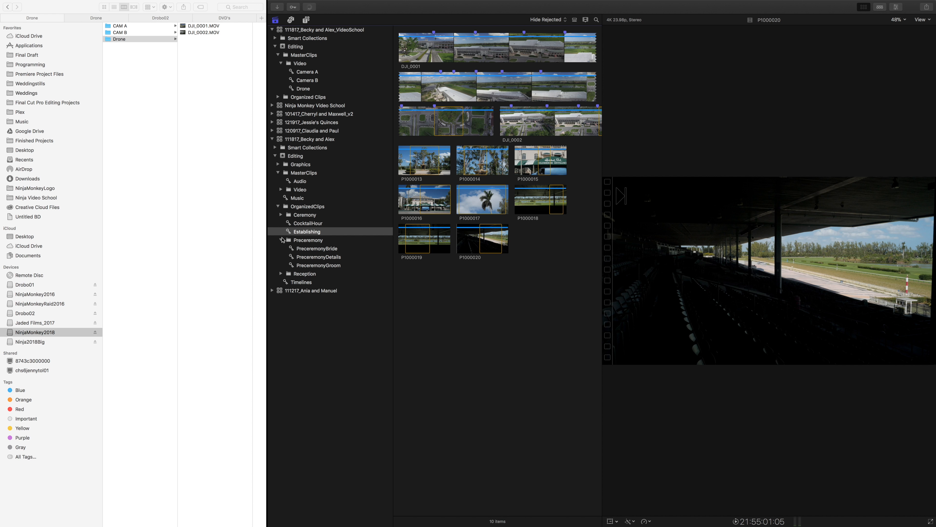
left_click(281, 240)
Step: Examine the CeremonySYNC clips in list view and the CeremonyDetails clips as filmstrips, then collapse the Ceremony folder
left_click(281, 214)
left_click(314, 232)
left_click(574, 20)
left_click(422, 141)
left_click(418, 120)
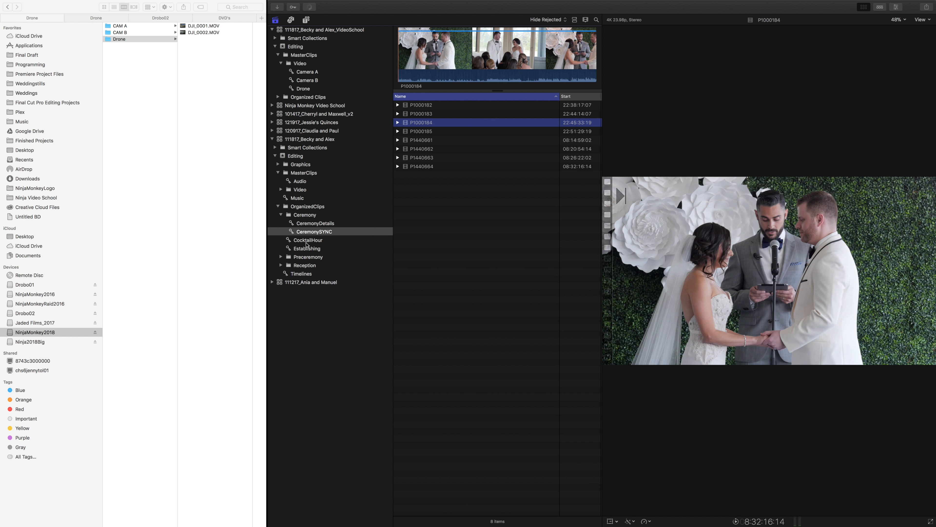
left_click(307, 229)
left_click(307, 224)
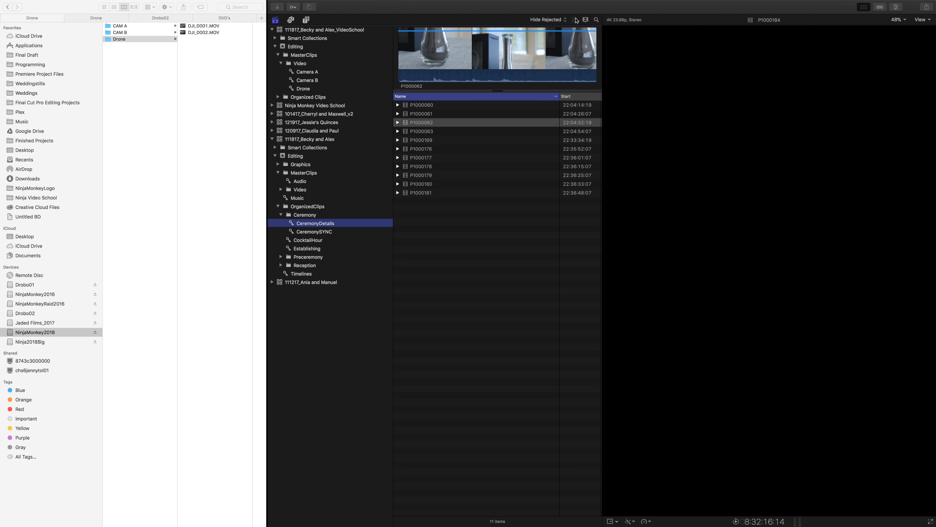
left_click(576, 20)
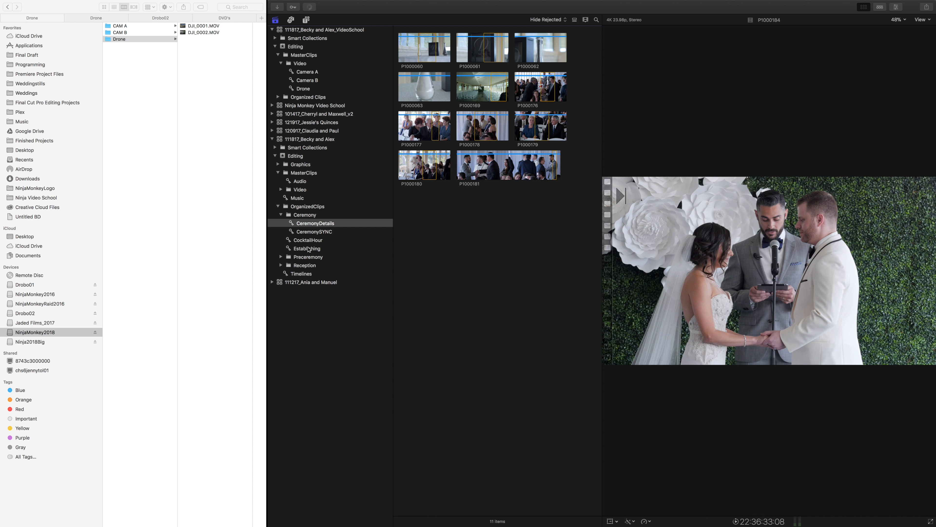
left_click(281, 215)
Step: Examine the Dancing collection in the organized library's Reception folder, then collapse that folder
left_click(281, 248)
left_click(305, 257)
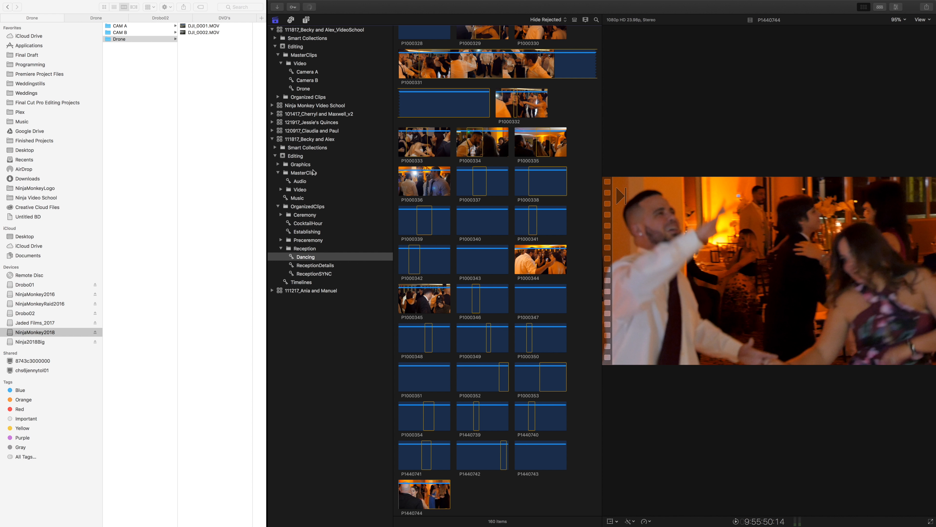
left_click(281, 249)
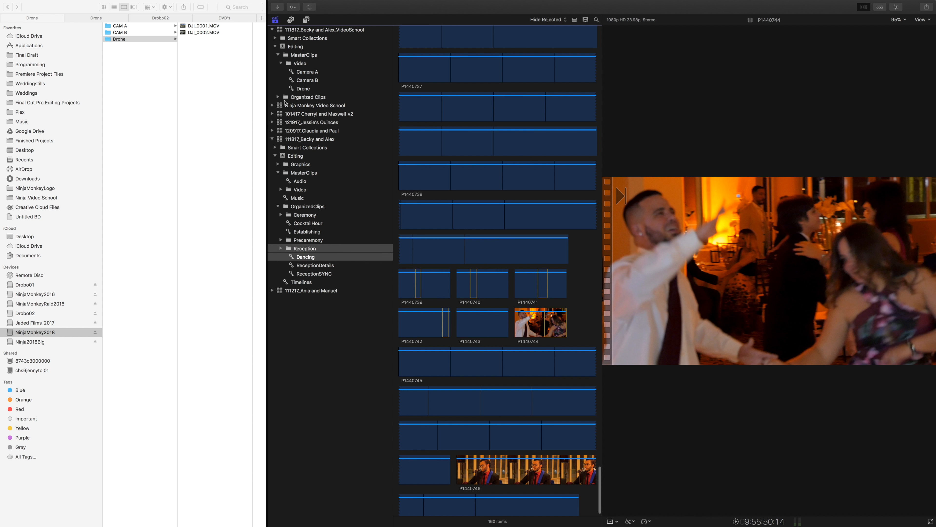
Step: Add keyword collections PreceremonyBride, PreceremonyDetails and PreceremonyGroom to the new library's Organized Clips folder
left_click(300, 99)
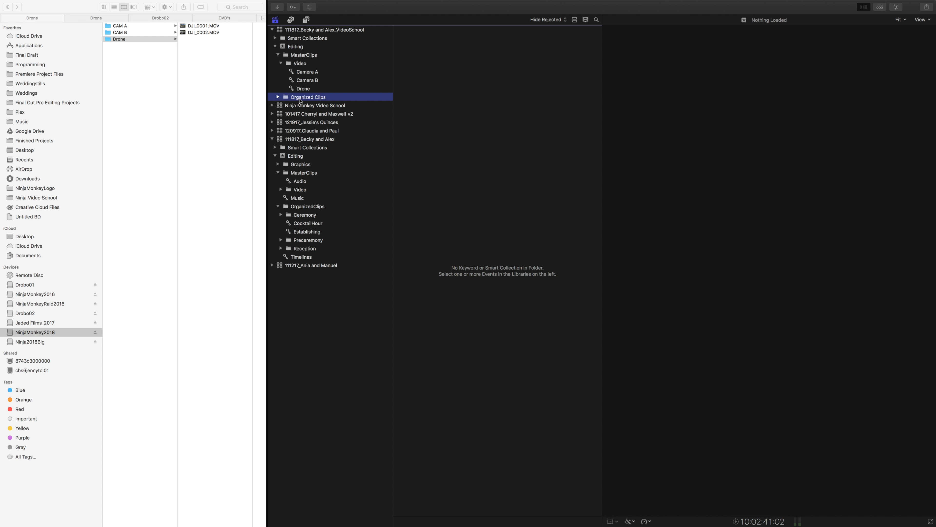
key("shift+super+k")
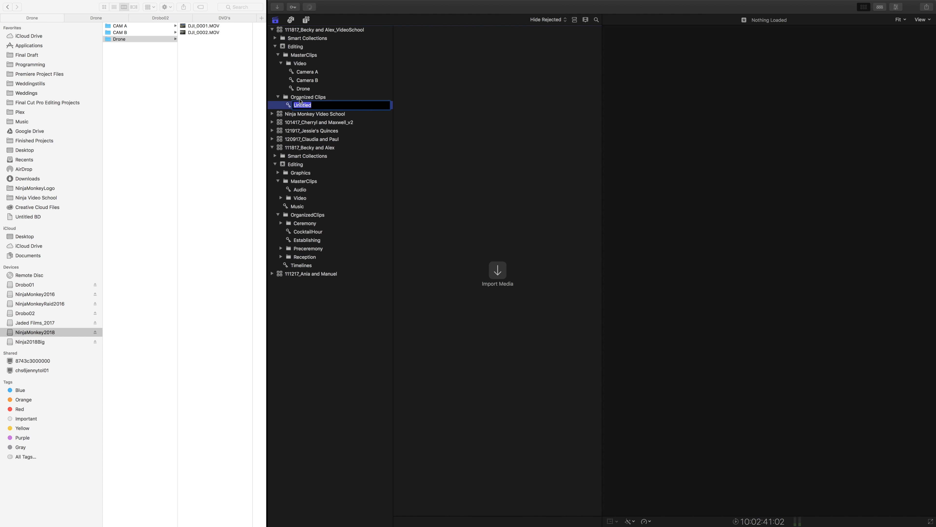
type("Preceremon")
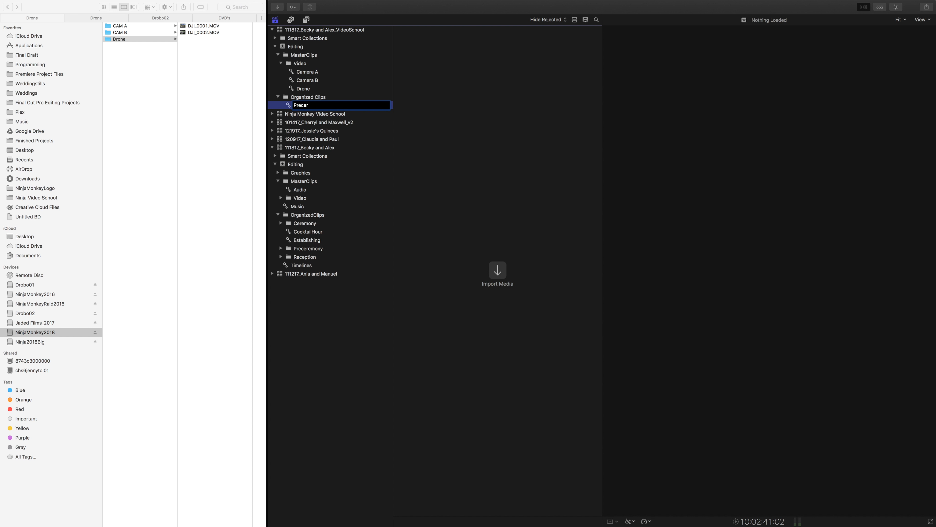
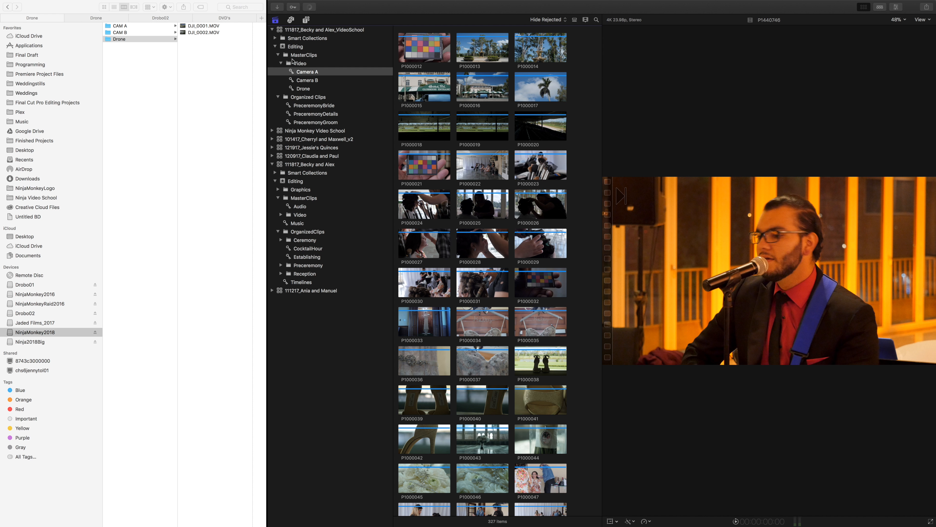
Step: Add a keyword collection named Establishing to the Organized Clips folder
left_click(303, 100)
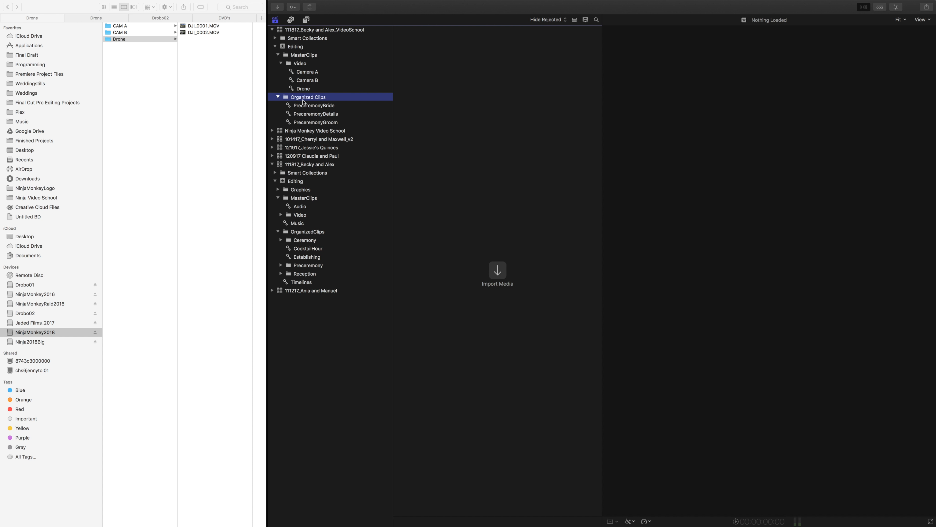
key("super+shift+k")
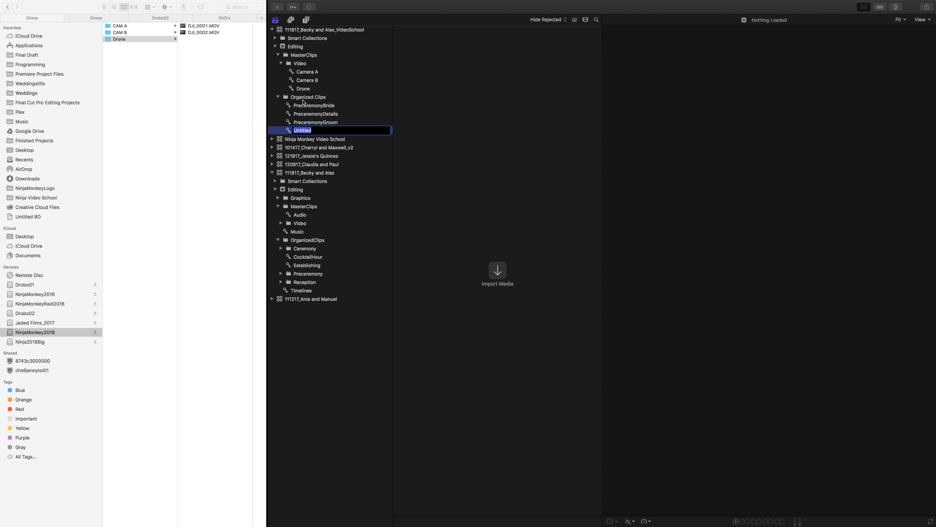
type("Establishing")
key("Return")
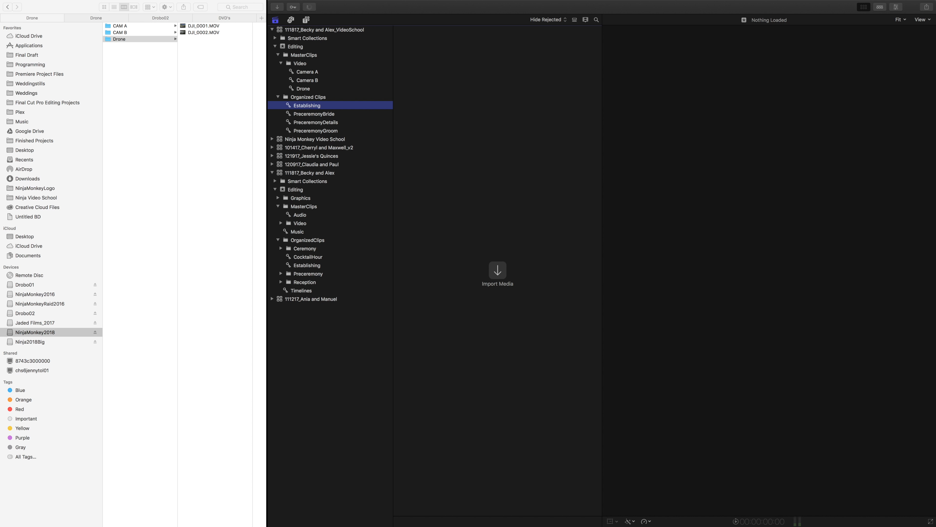
Step: Add Camera A clips P1000027 through P1000031 to the new library's PreceremonyBride keyword collection
left_click(305, 72)
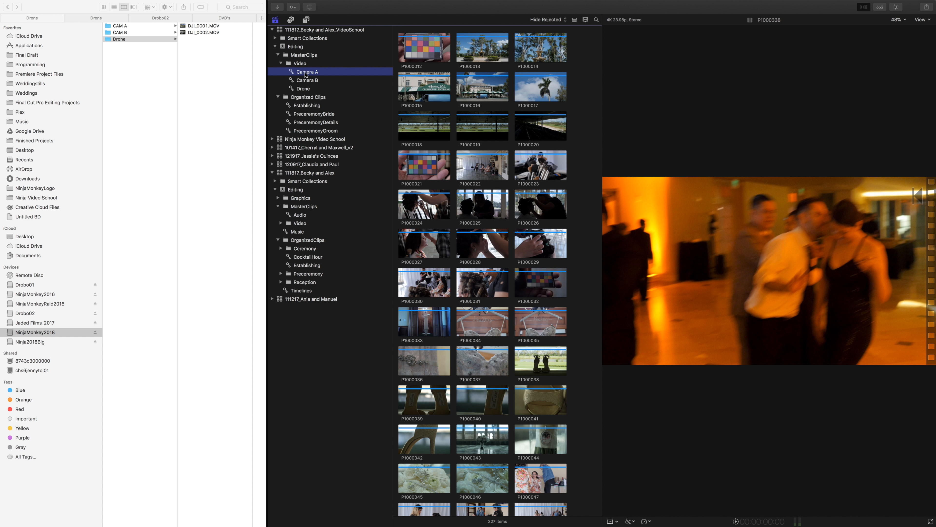
left_click(477, 55)
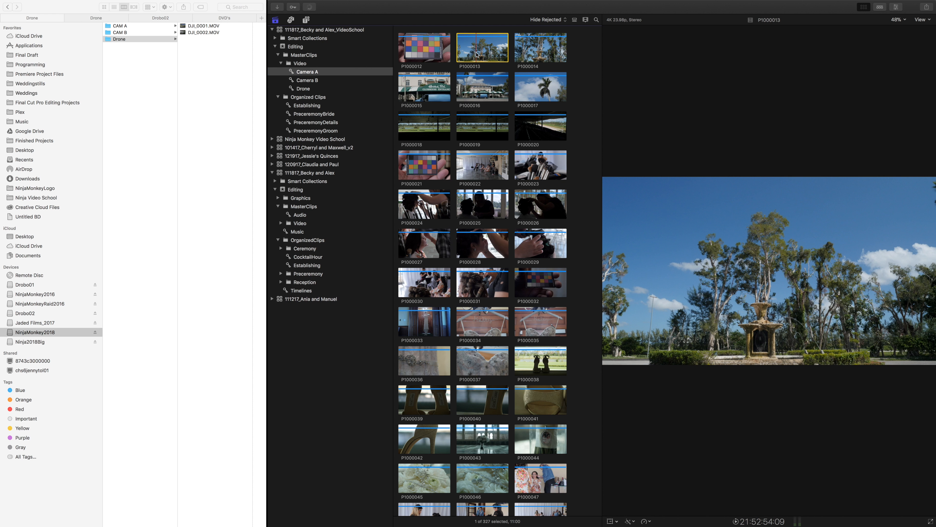
left_click(424, 204)
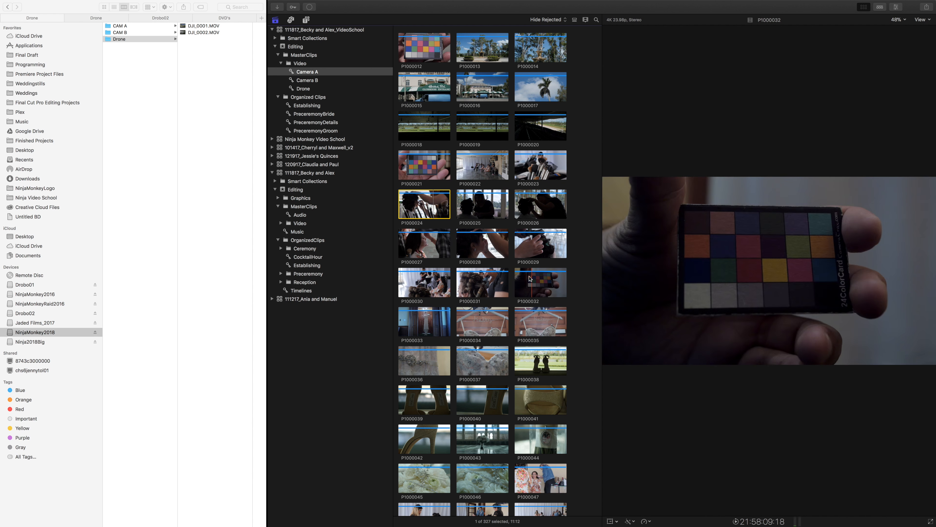
left_click(424, 321)
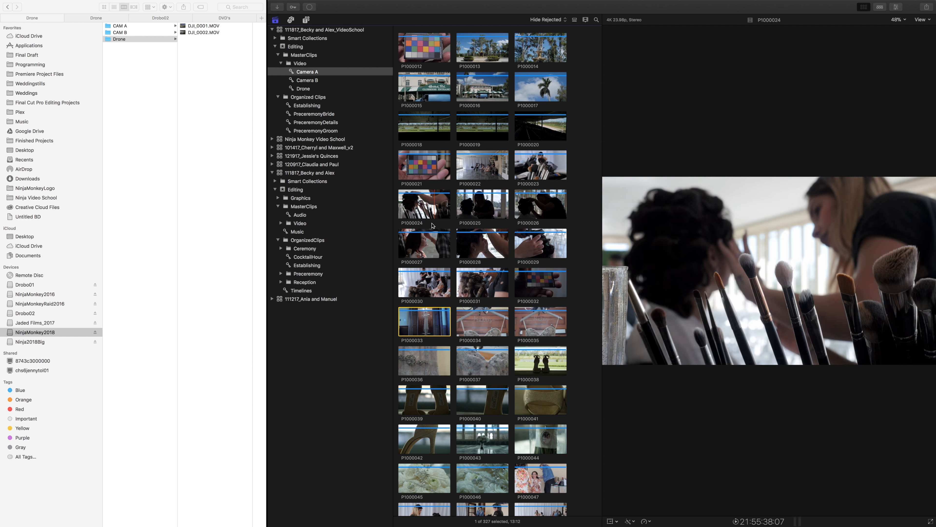
left_click(428, 239)
left_click(484, 276, "shift")
left_click_drag(484, 276, 328, 117)
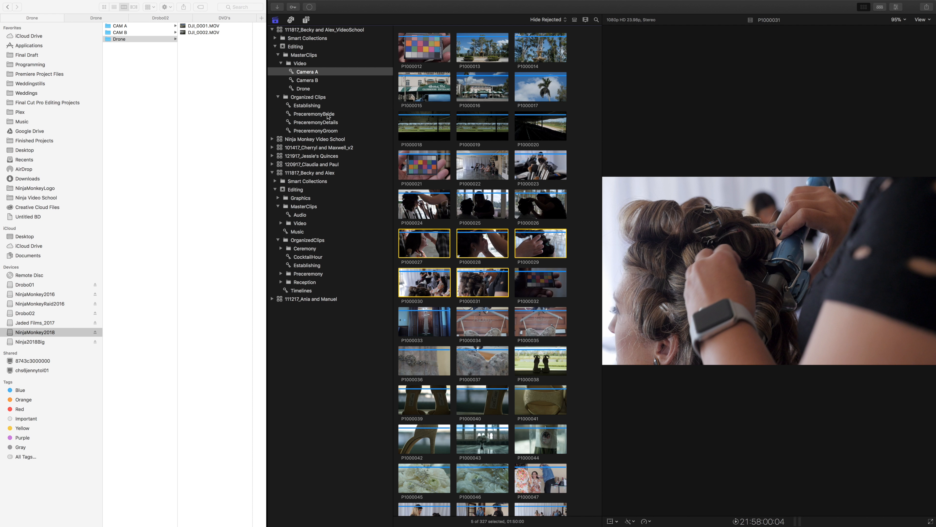
Step: Add Camera A clips P1000033 through P1000046 to the PreceremonyDetails keyword collection
left_click(436, 331)
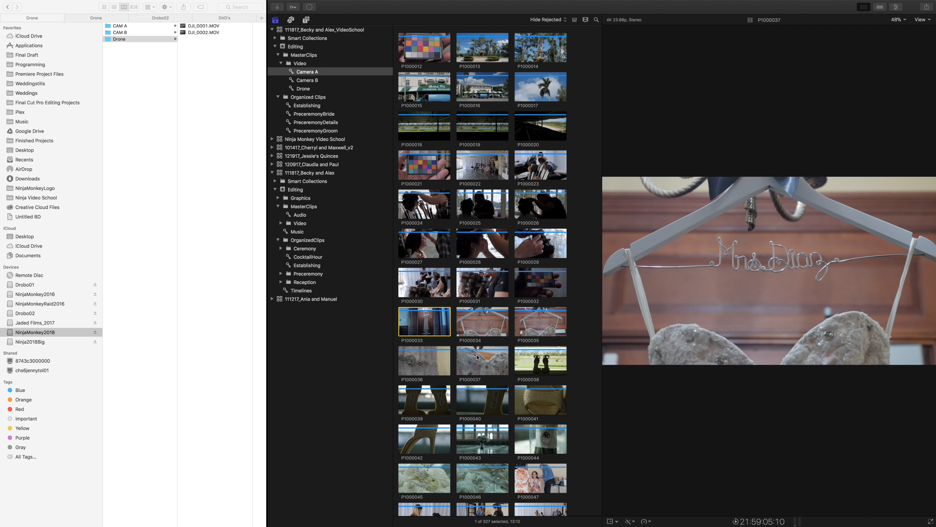
scroll(481, 410, "down", 4)
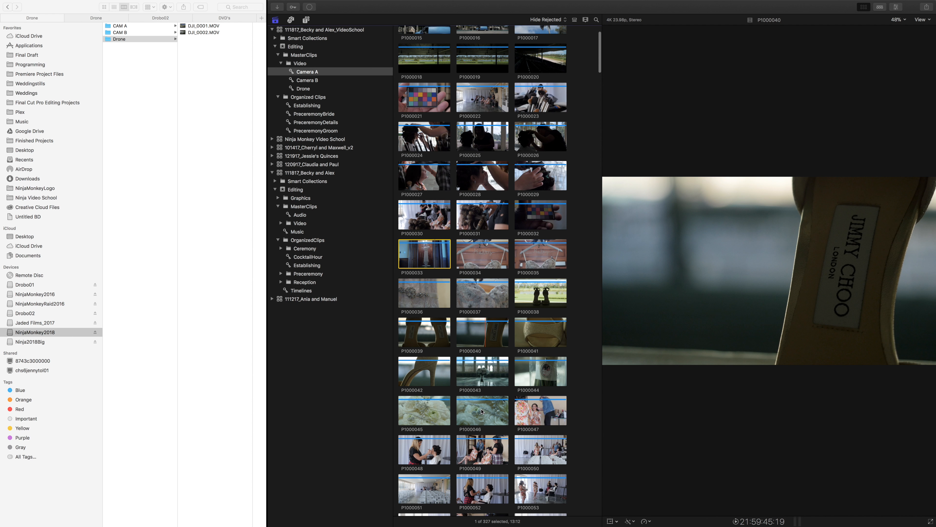
left_click(481, 411, "shift")
left_click_drag(481, 412, 331, 122)
Step: Add a keyword collection named ceremonyDetails to the new library's Organized Clips folder
scroll(486, 212, "down", 12)
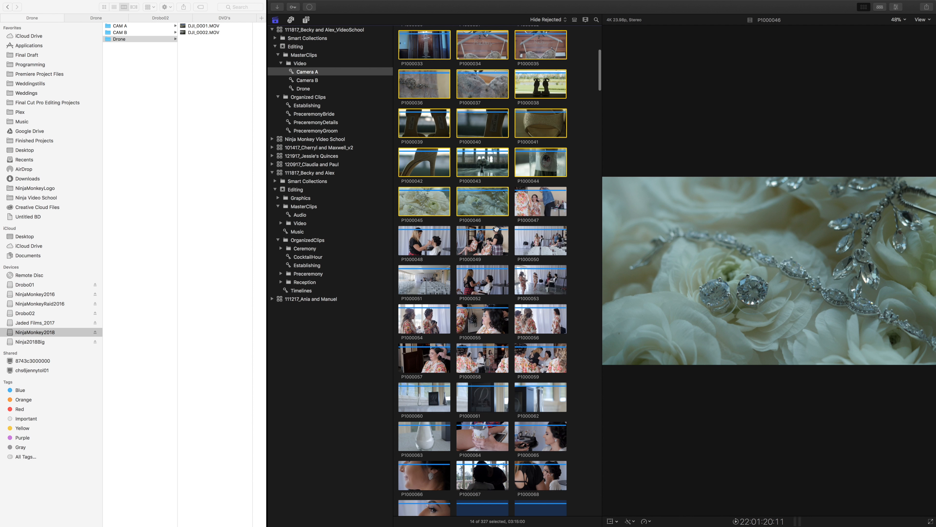
scroll(497, 229, "down", 5)
left_click(435, 303)
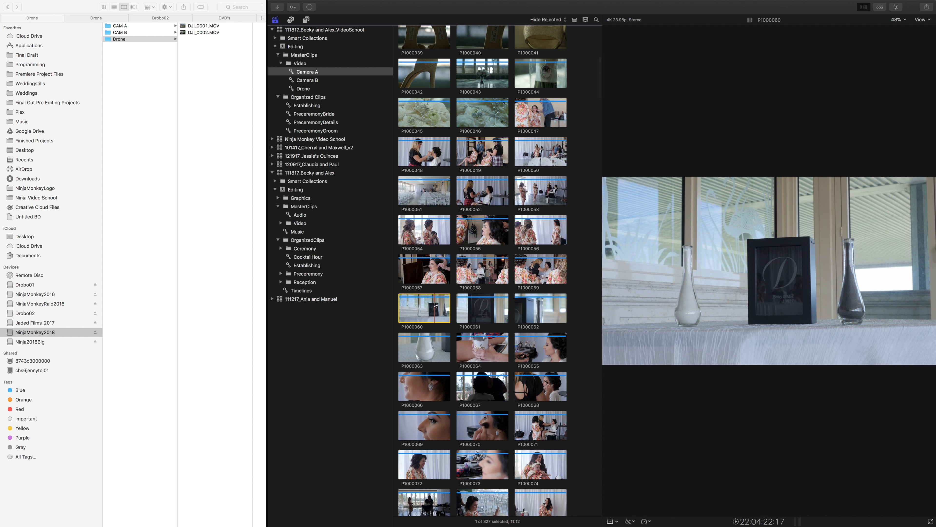
left_click(309, 97)
key("super+shift+k")
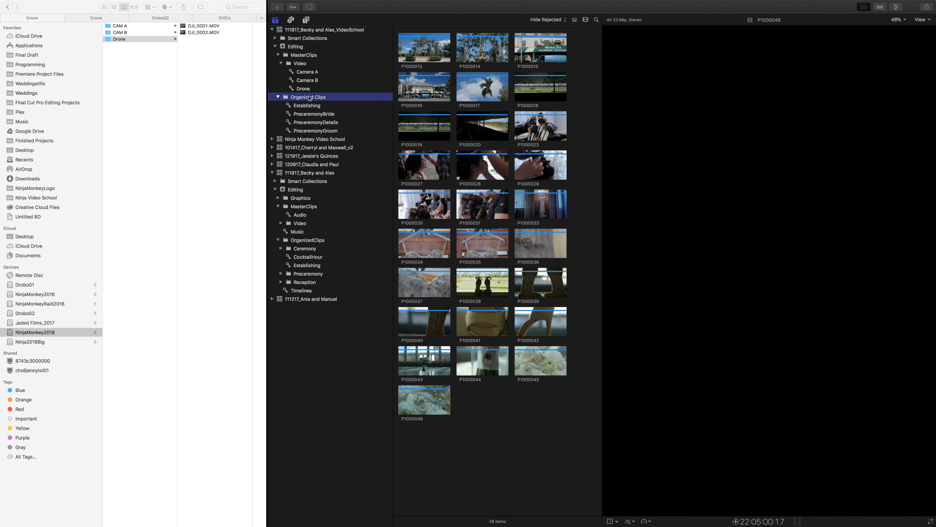
type("ceremonyDetails")
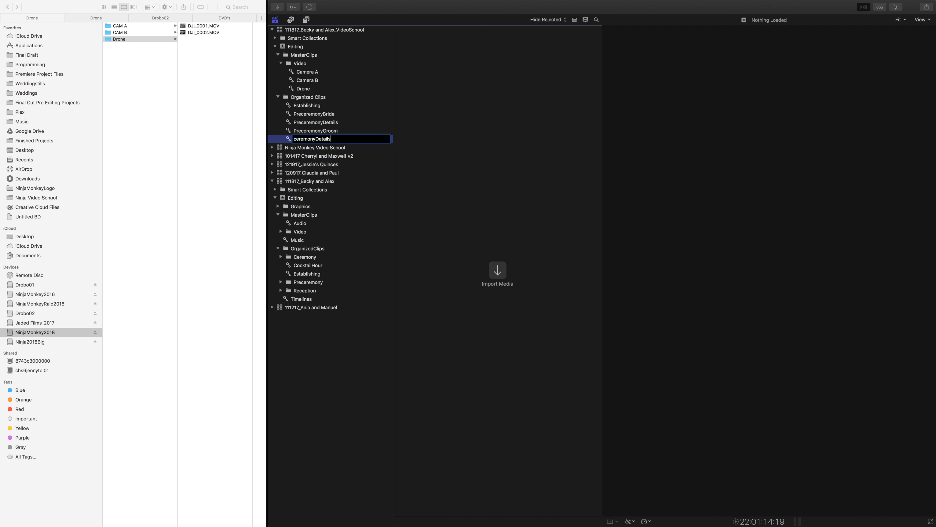
key("Return")
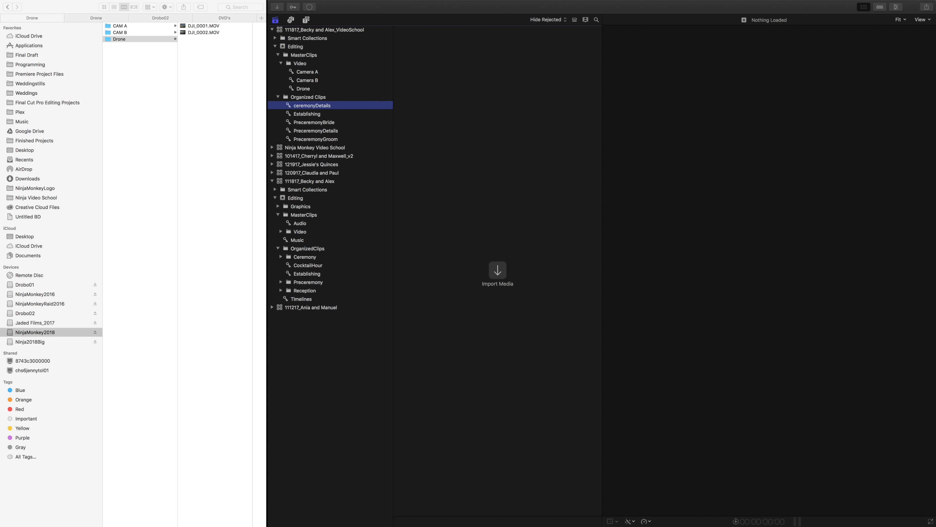
Step: Add Camera A clips P1000060 through P1000063 to the ceremonyDetails keyword collection
left_click(311, 71)
left_click(437, 304)
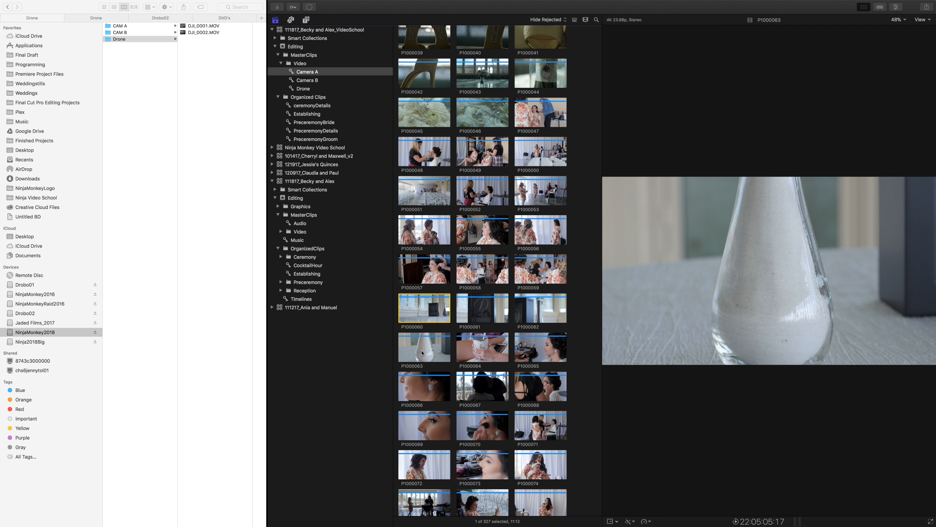
left_click(422, 353, "shift")
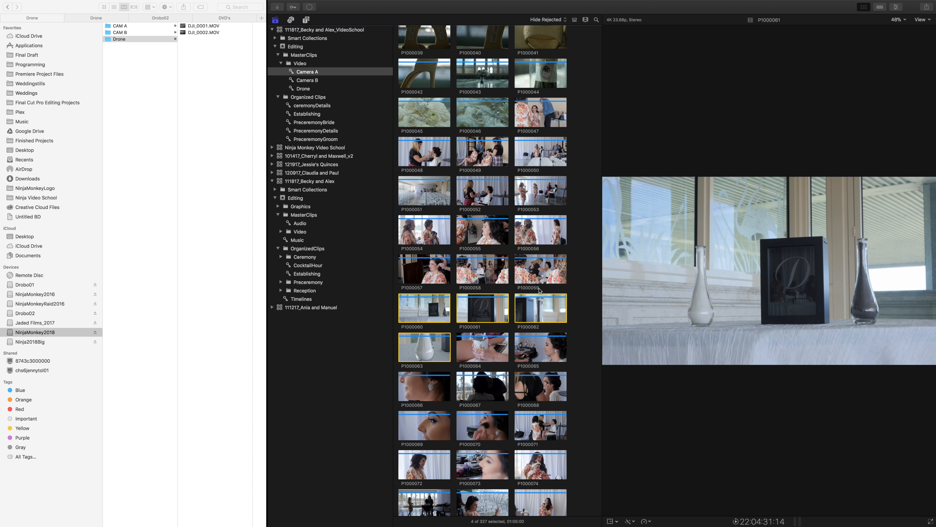
left_click_drag(438, 356, 328, 107)
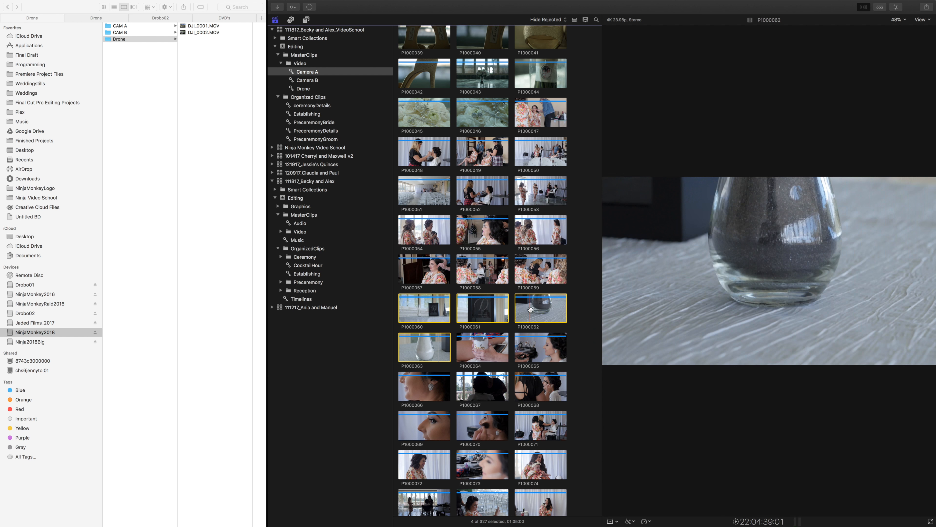
Step: Add Camera A clips P1000109 through P1000142 to the PreceremonyGroom keyword collection
scroll(539, 310, "down", 2)
scroll(539, 310, "down", 8)
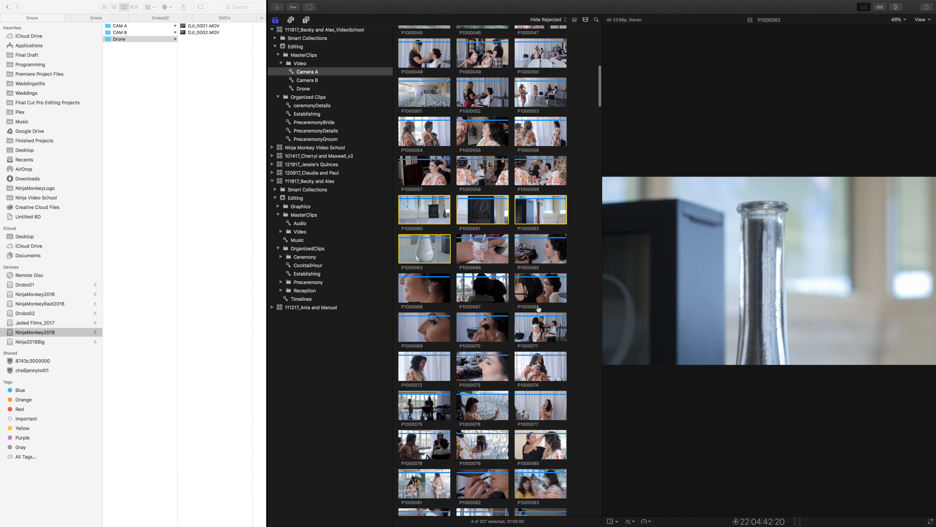
scroll(484, 257, "down", 6)
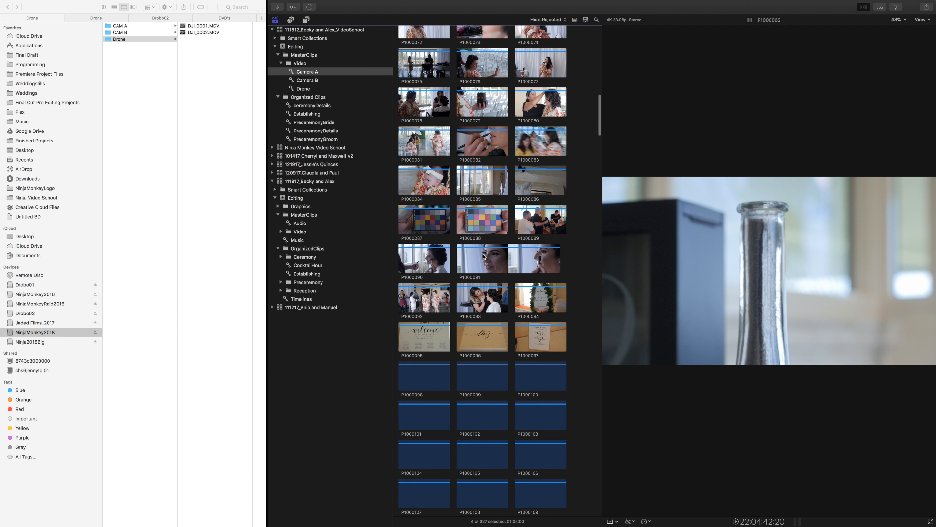
scroll(518, 190, "down", 6)
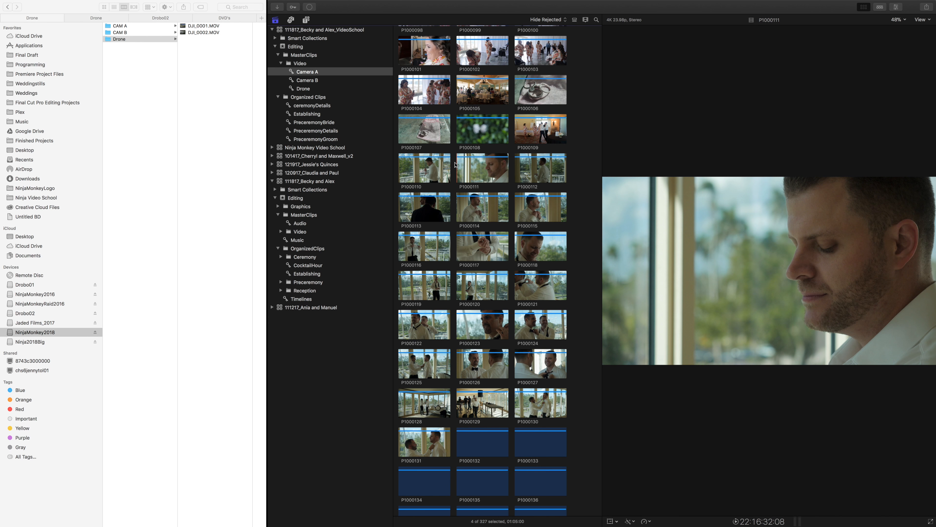
left_click(441, 165)
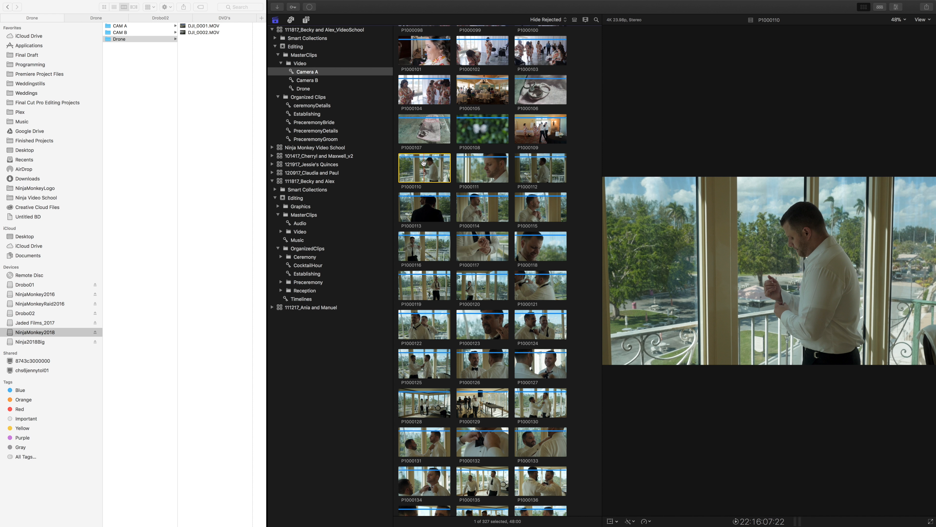
left_click(540, 129)
scroll(531, 285, "down", 7)
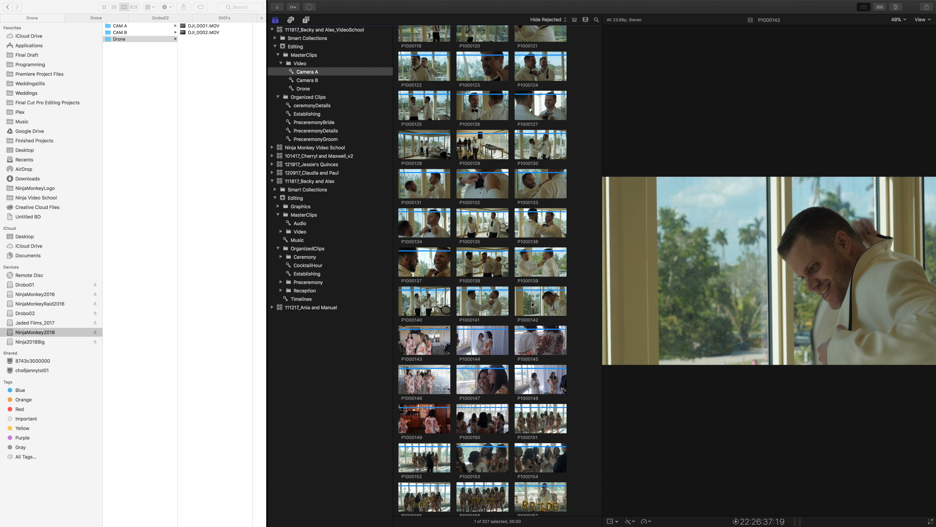
left_click(532, 303, "shift")
left_click_drag(532, 303, 321, 139)
Step: Expand the finished library's Preceremony and Reception folders and examine the PreceremonyGroom and ReceptionDetails collections
left_click(281, 282)
left_click(306, 307)
left_click(280, 316)
left_click(315, 332)
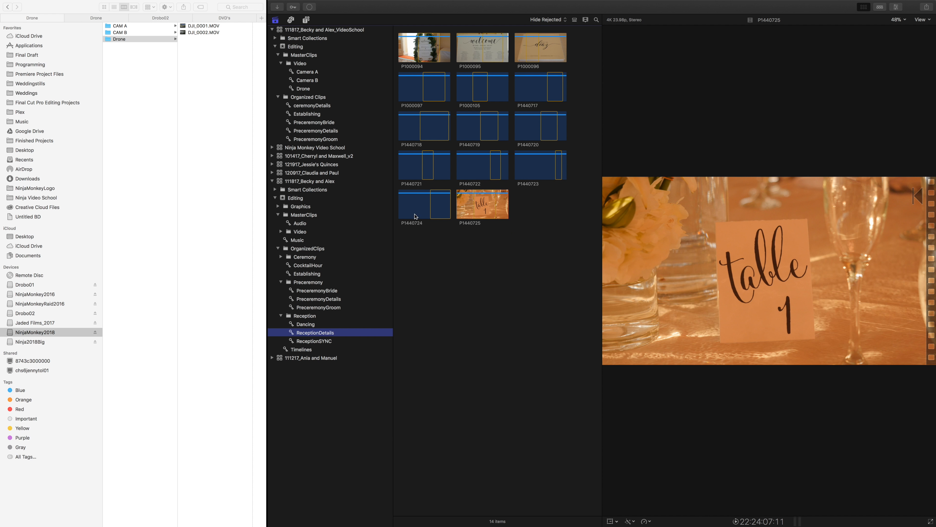
left_click(484, 123)
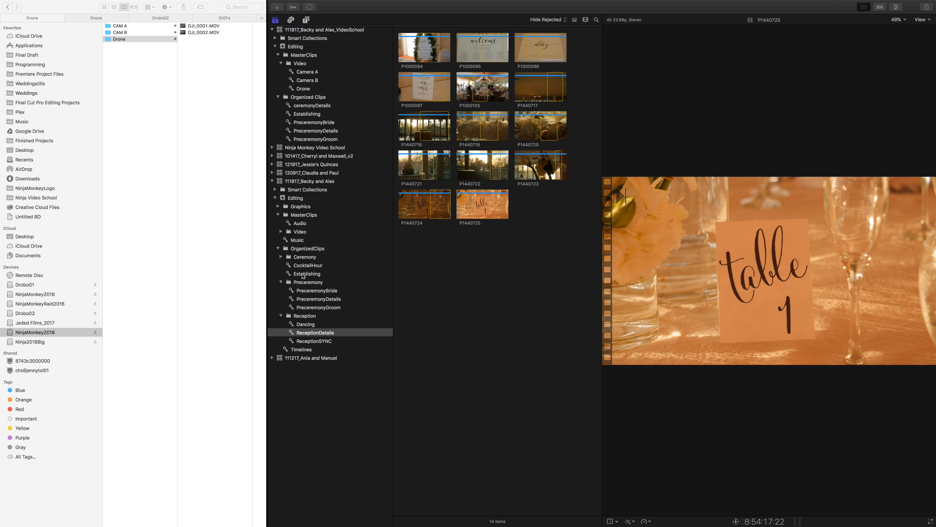
Step: Examine the clips in the finished library's CocktailHour keyword collection
left_click(305, 265)
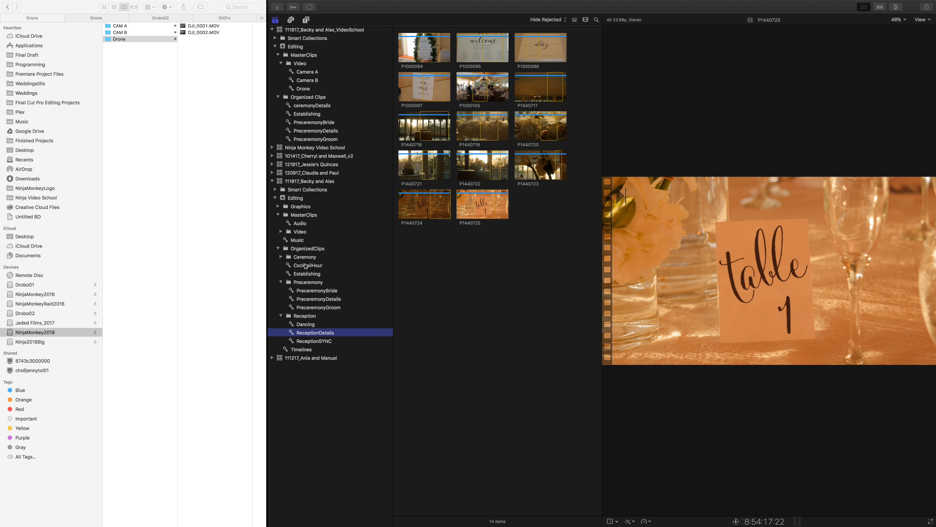
left_click(491, 107)
scroll(492, 107, "down", 1)
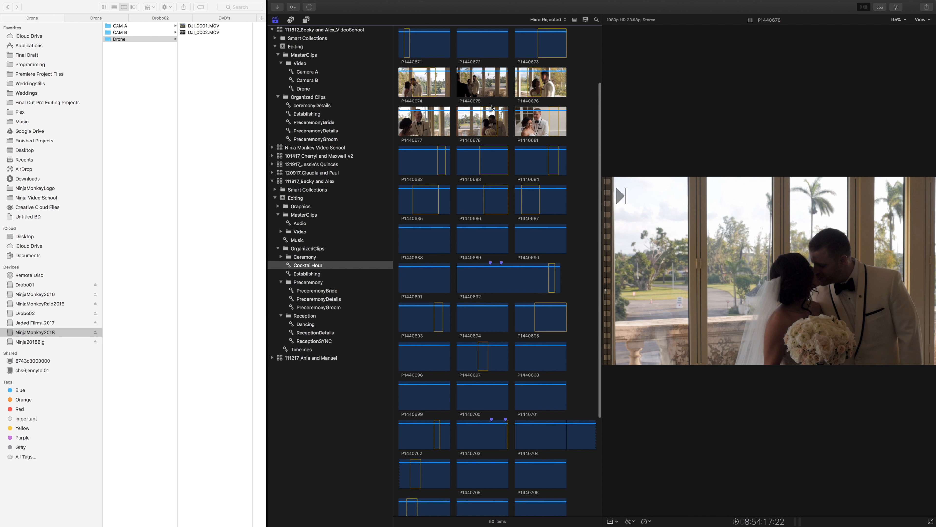
scroll(491, 106, "down", 1)
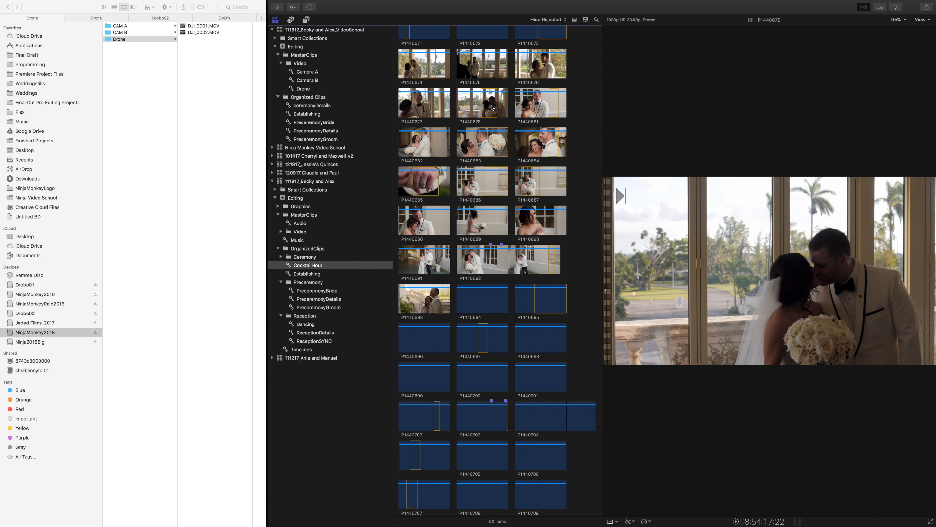